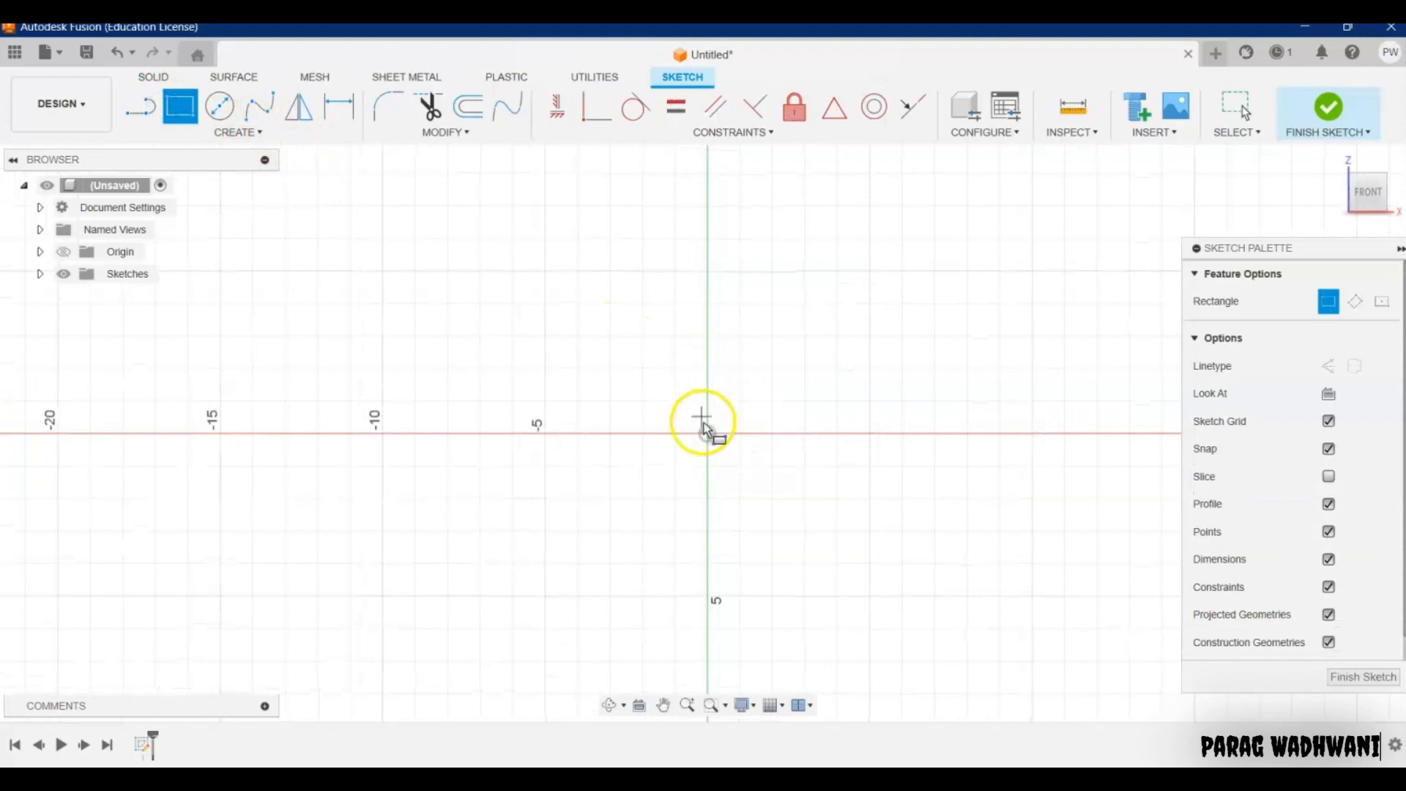
Draw a 50 mm by 50 mm rectangle starting at the origin and finish the sketch.
{"action": "left_click", "coordinate": [708, 433]}
{"action": "key", "text": "Tab"}
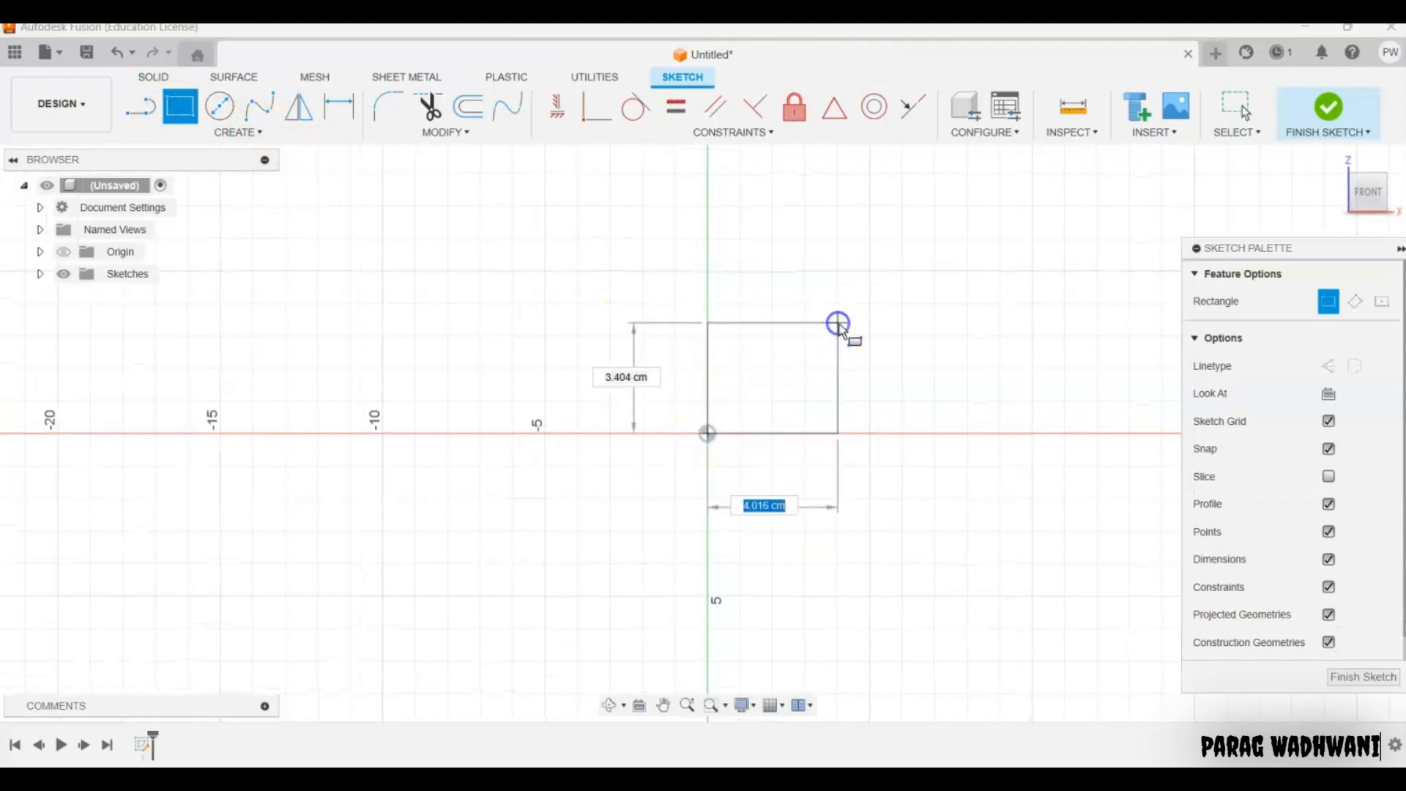
{"action": "type", "text": "50 mm"}
{"action": "key", "text": "Tab"}
{"action": "type", "text": "5"}
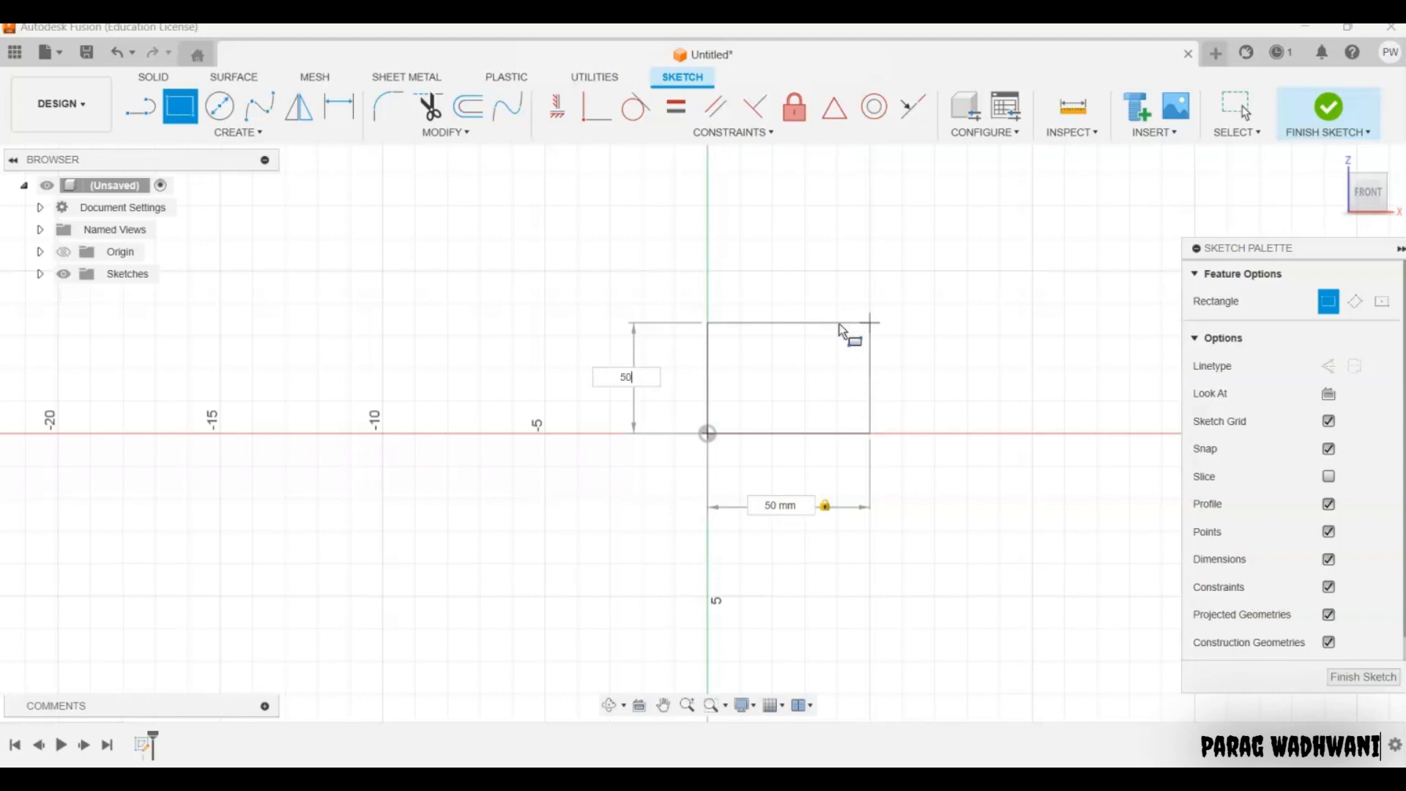
{"action": "key", "text": "Tab"}
{"action": "key", "text": "Return"}
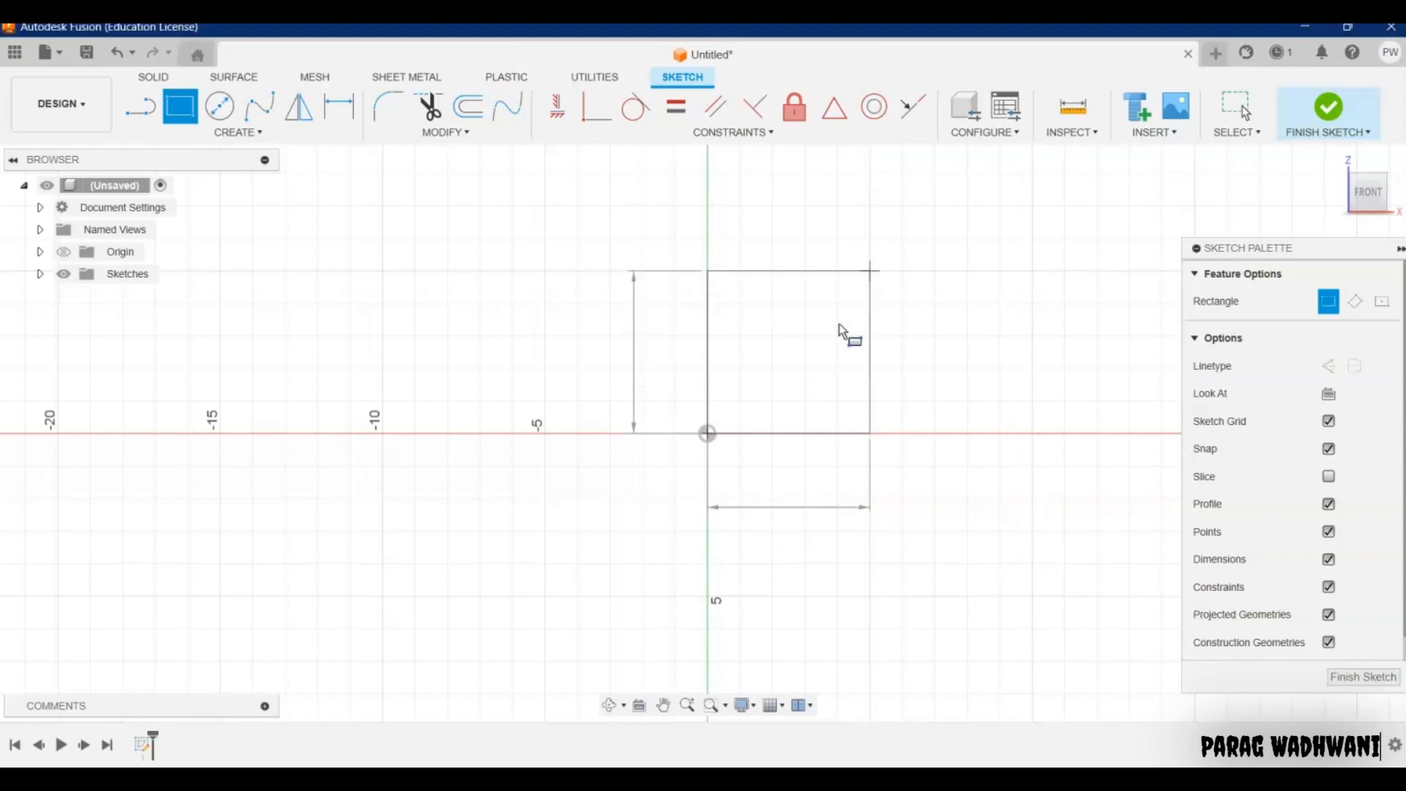
{"action": "key", "text": "Escape"}
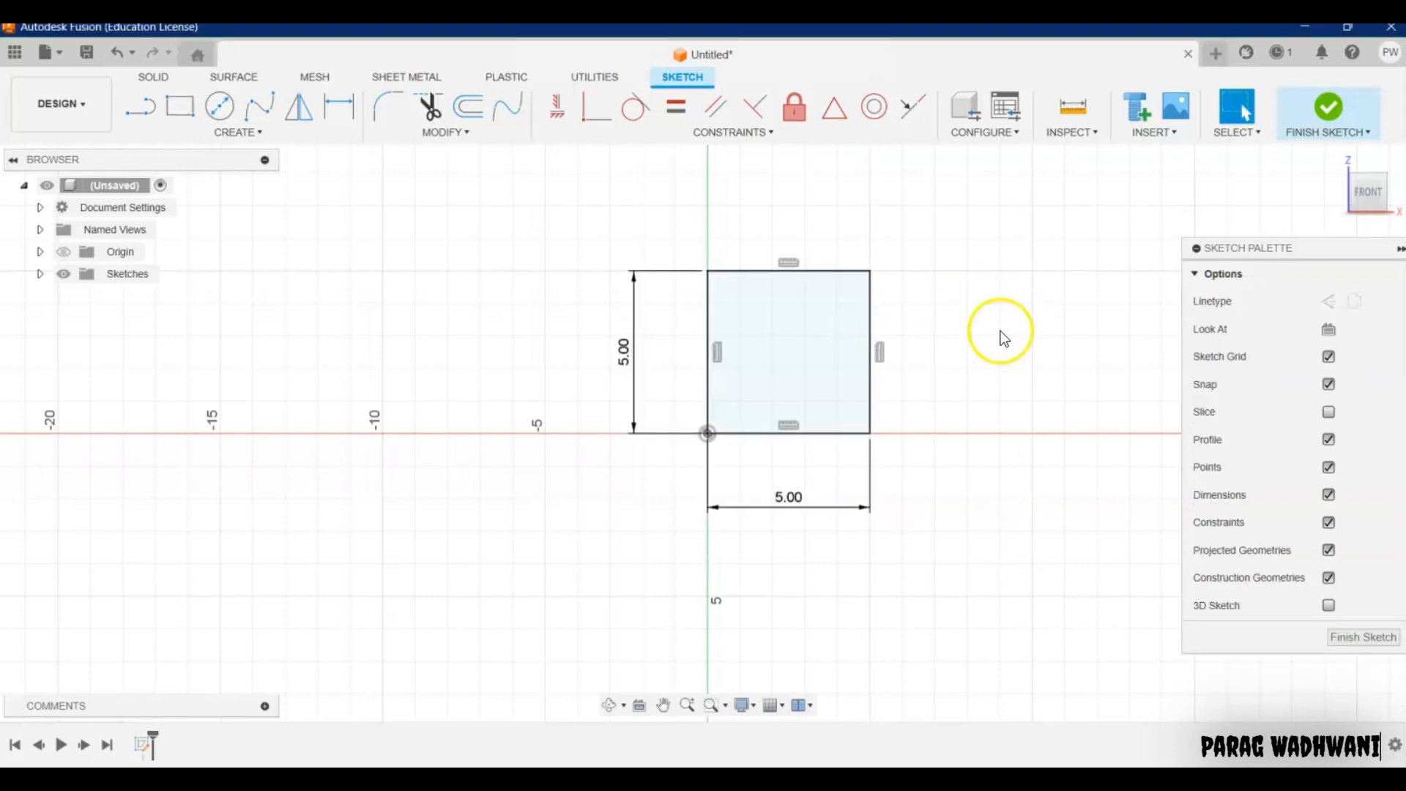
{"action": "left_click", "coordinate": [1329, 121]}
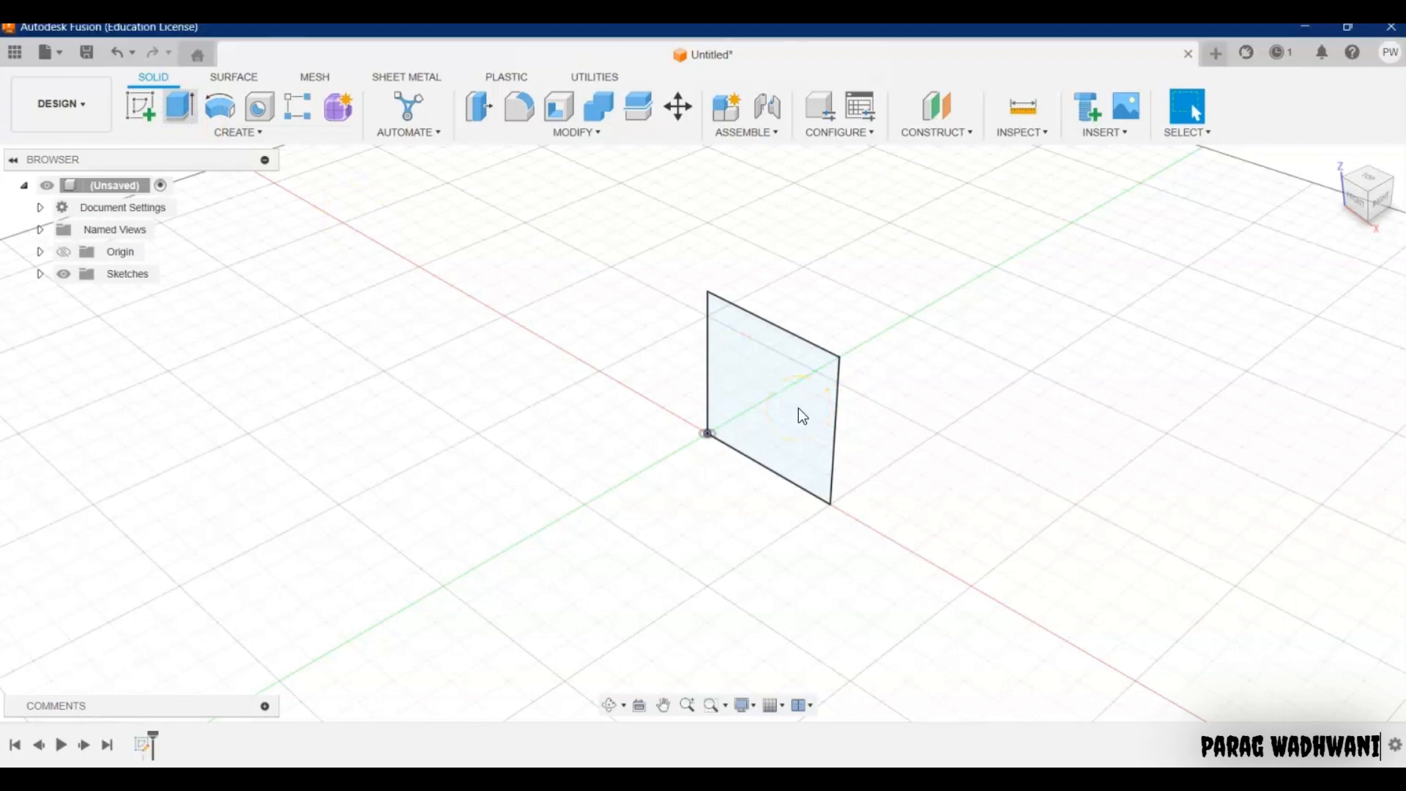
Extrude the square profile 25 mm to one side as a new body.
{"action": "key", "text": "e"}
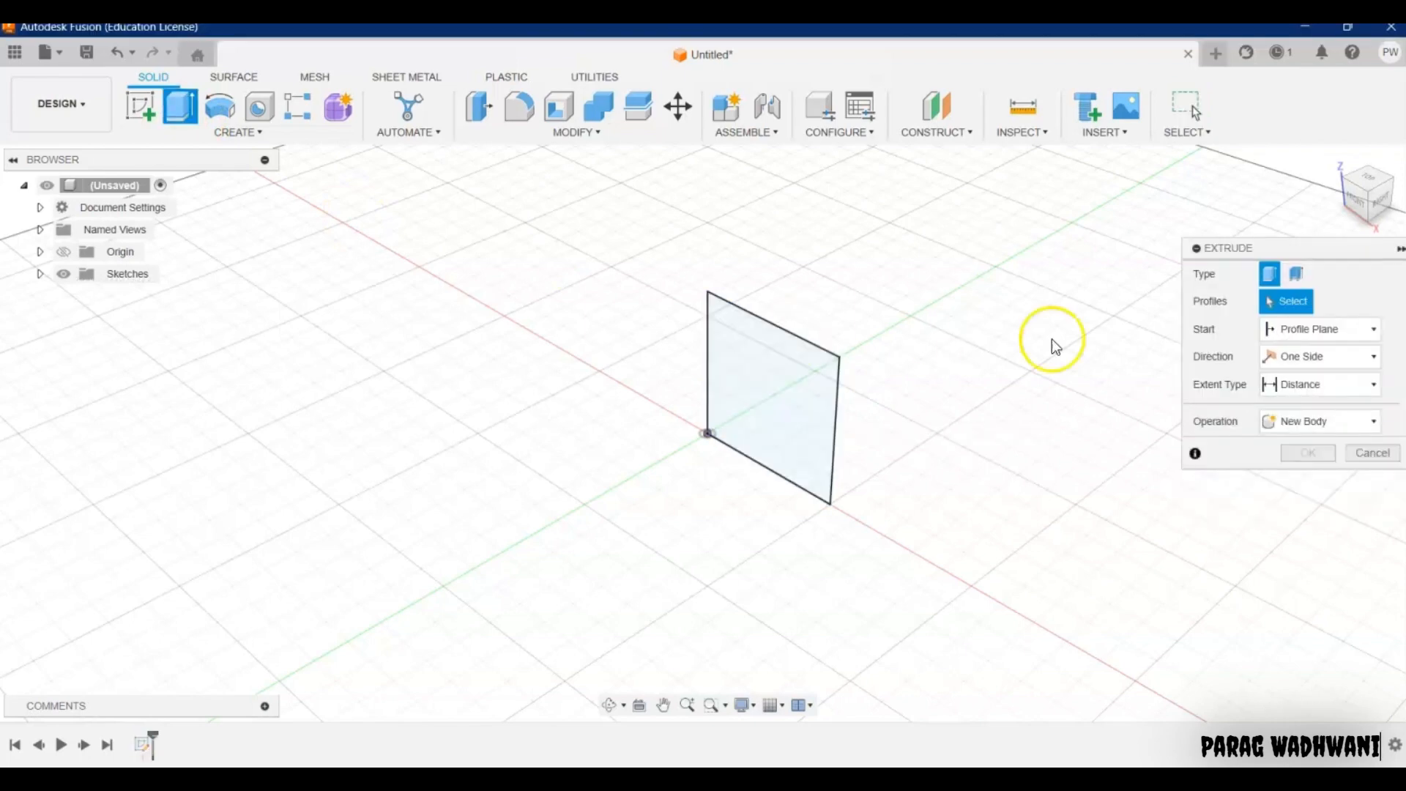
{"action": "left_click", "coordinate": [817, 399]}
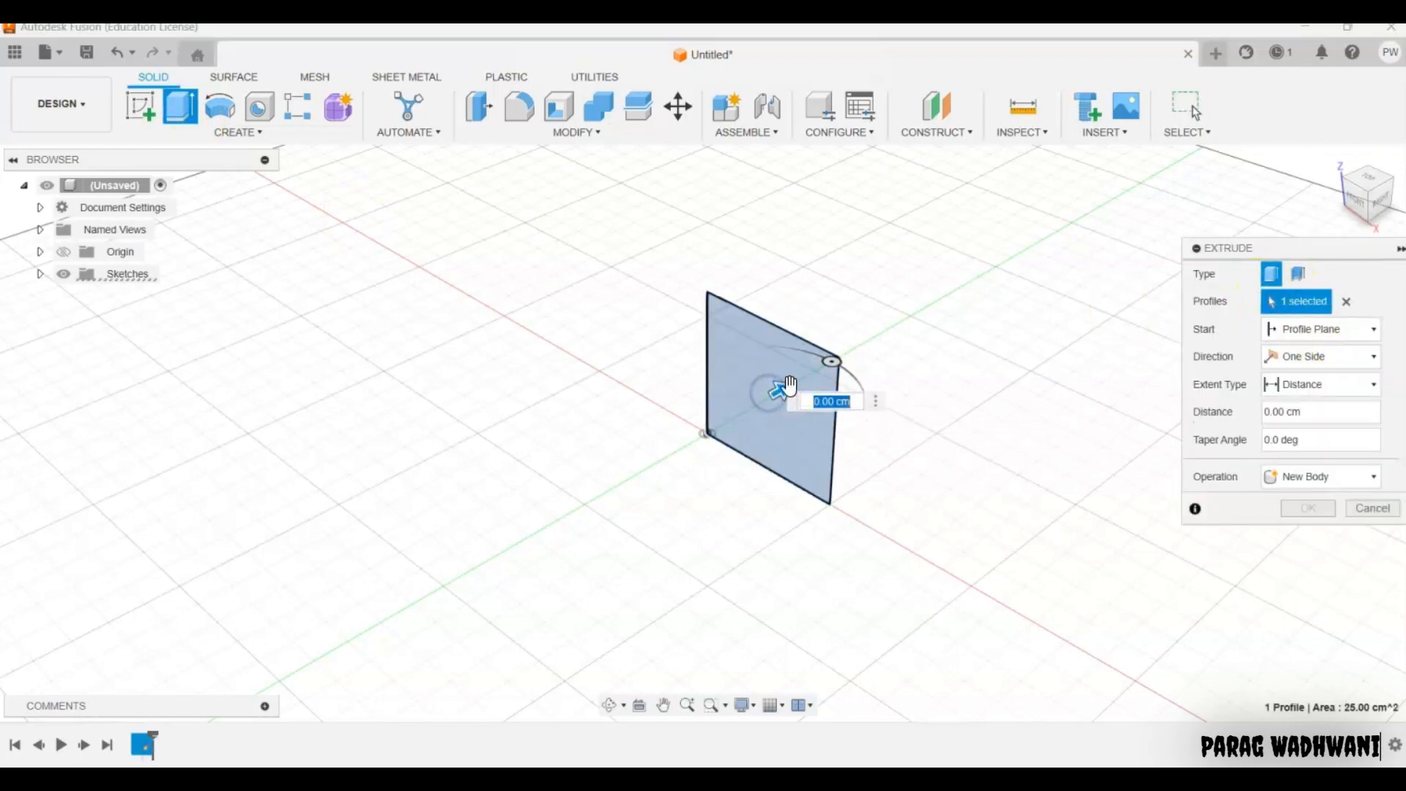
{"action": "type", "text": "25 mm"}
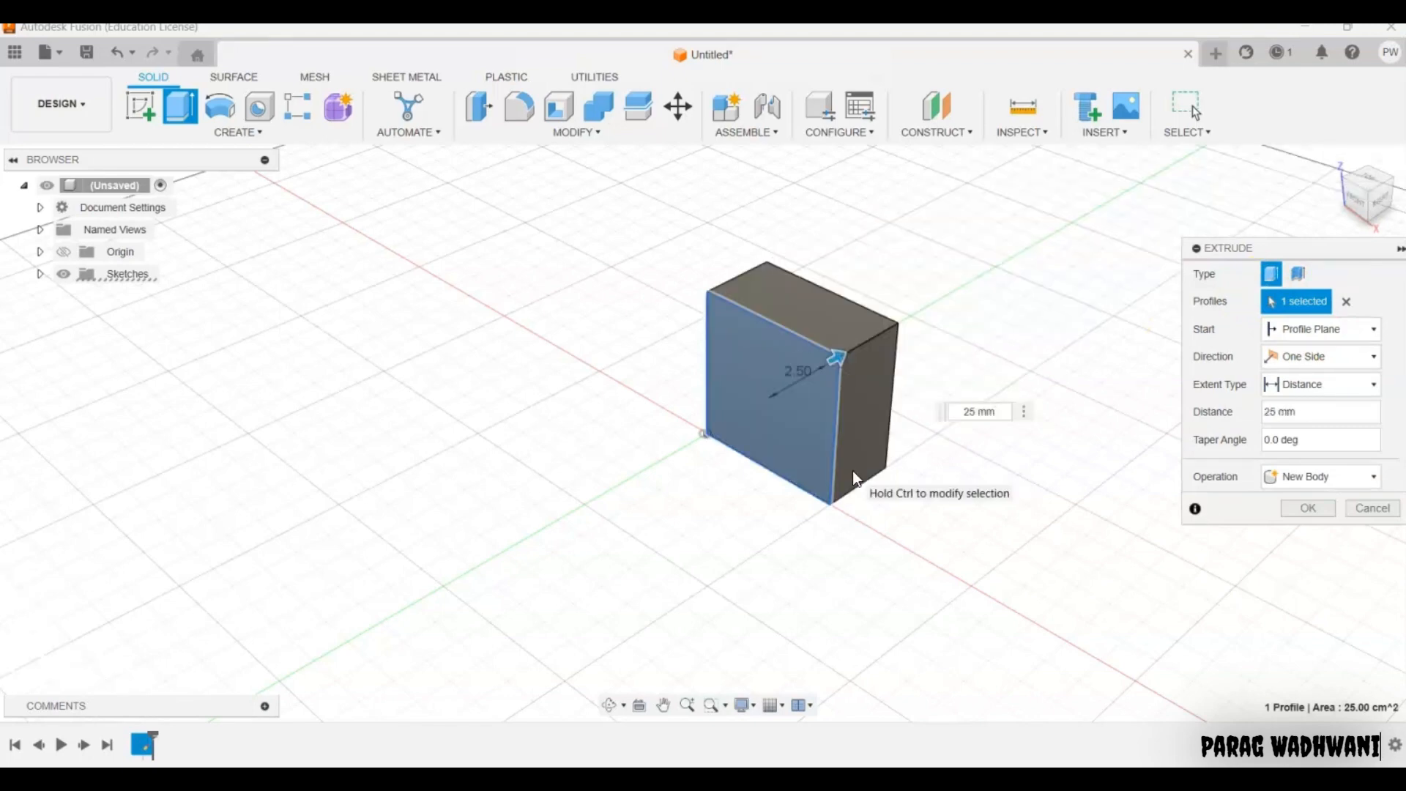
{"action": "key", "text": "Return"}
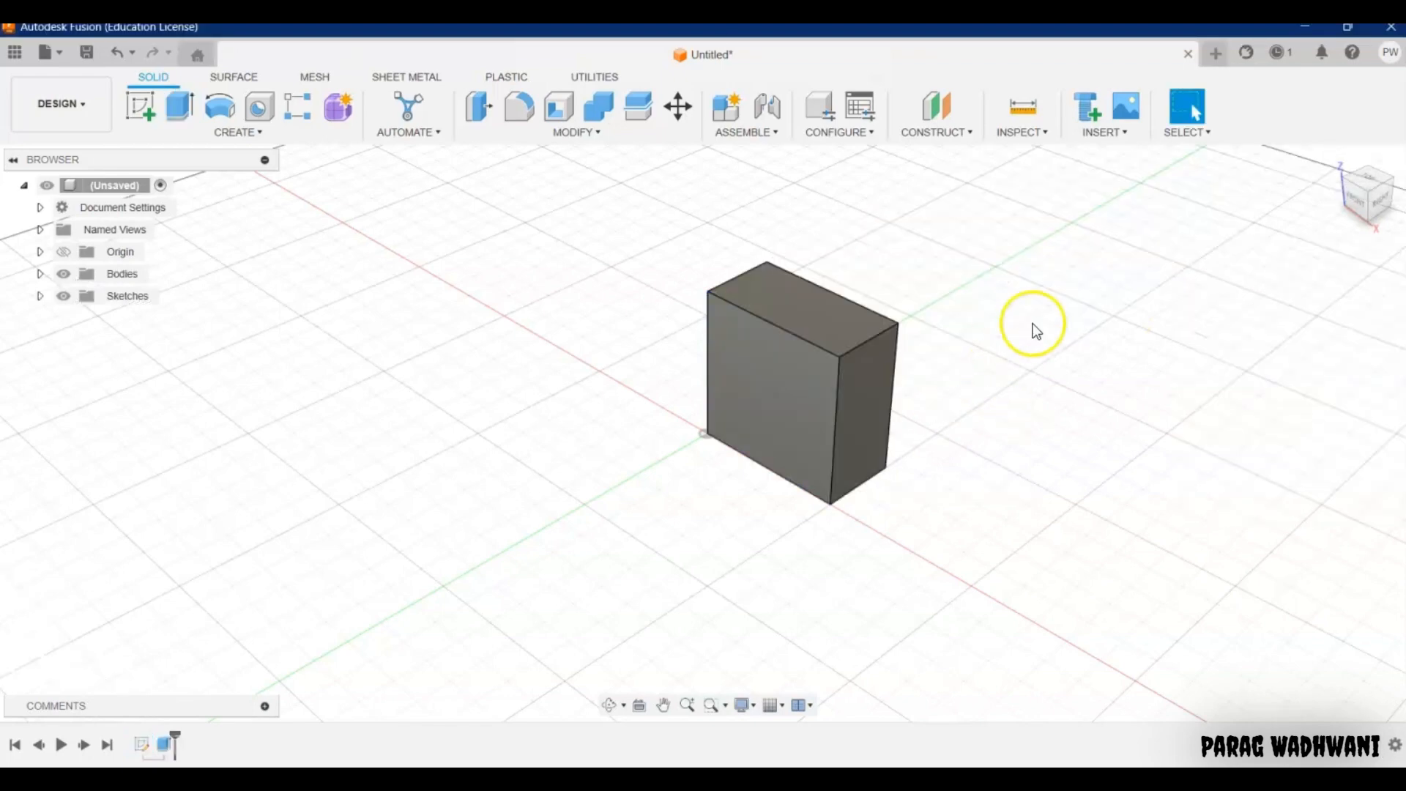
Start a new sketch on the block's front face.
{"action": "left_click", "coordinate": [1336, 158]}
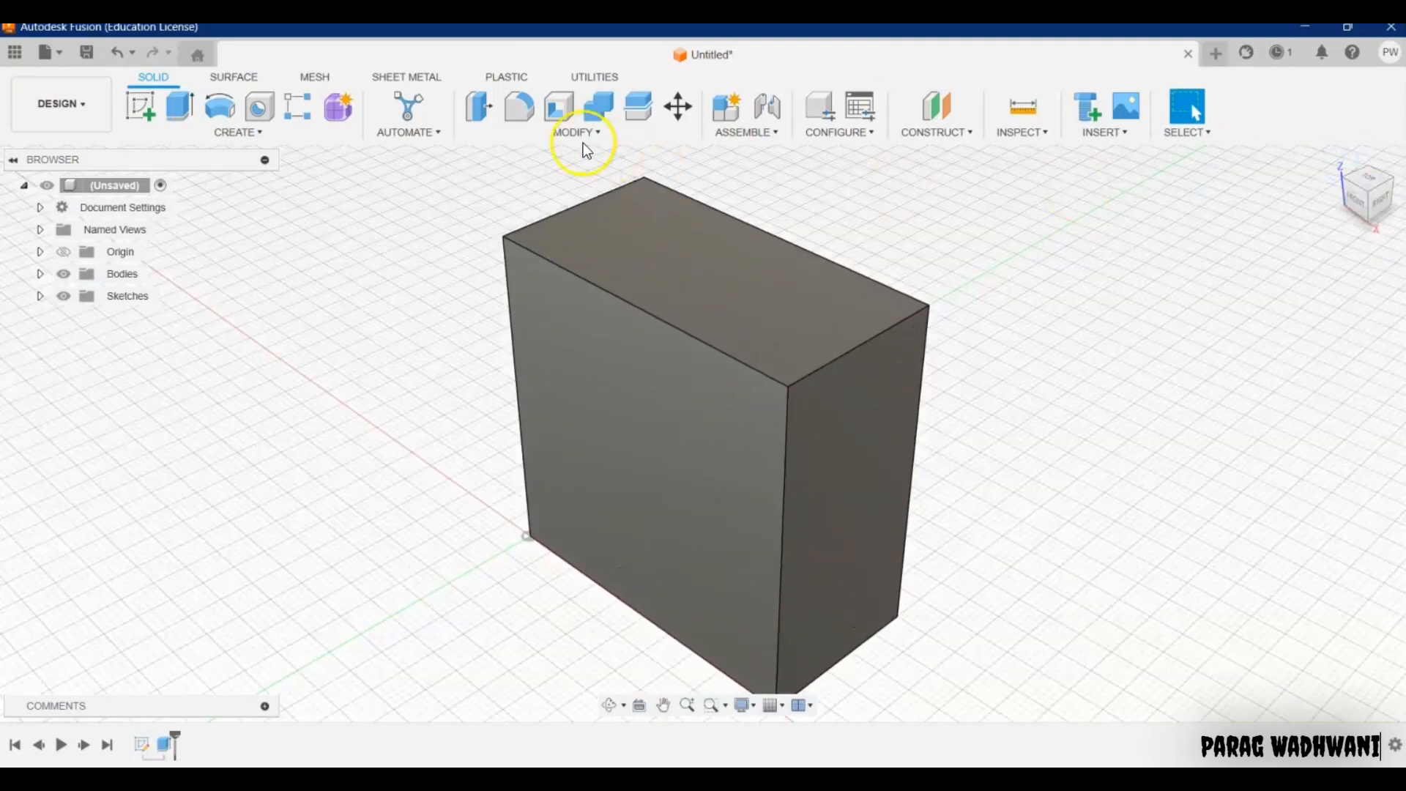
{"action": "left_click", "coordinate": [142, 104]}
{"action": "left_click", "coordinate": [656, 419]}
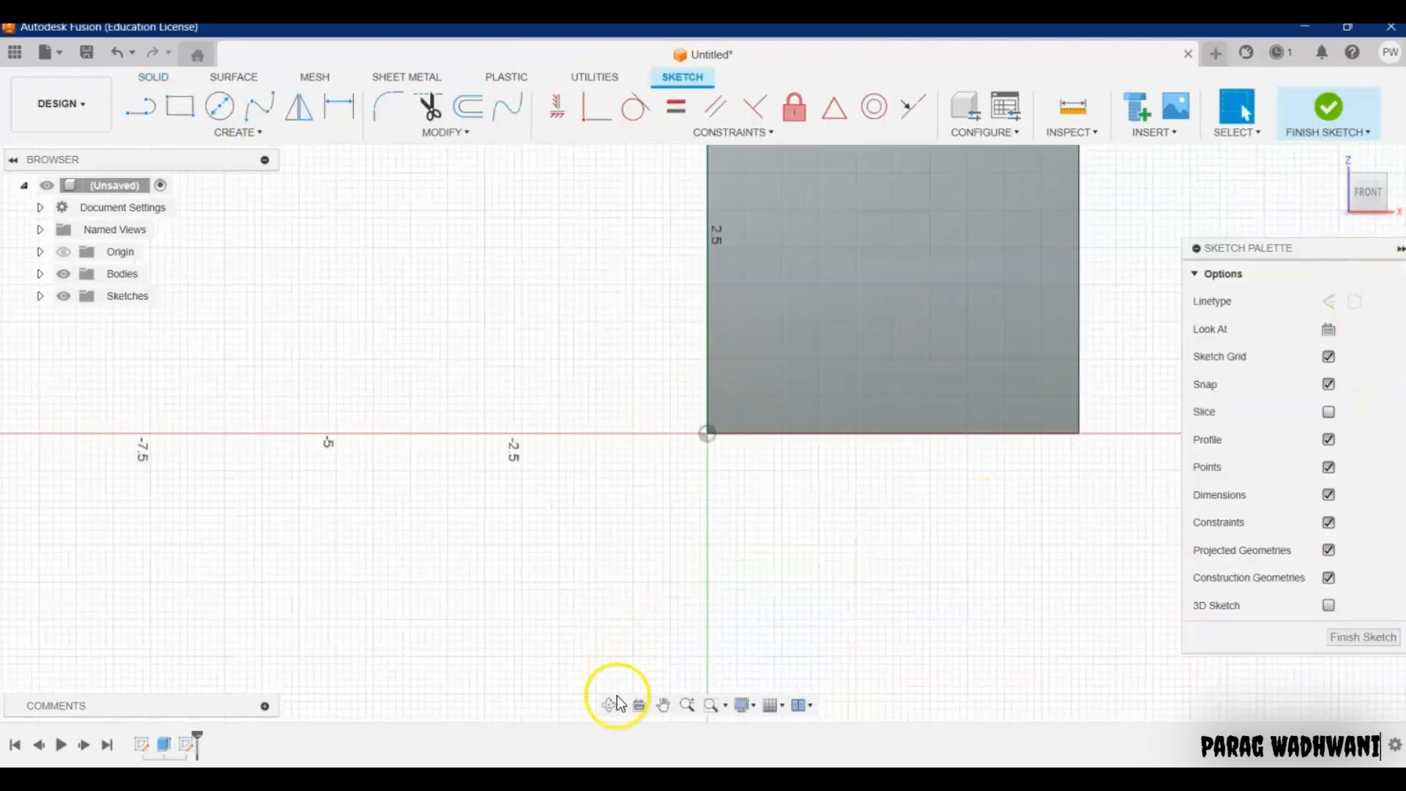
{"action": "left_click", "coordinate": [662, 705]}
{"action": "left_click_drag", "start_coordinate": [798, 534], "coordinate": [649, 654]}
Draw a 10 mm diameter circle near the face's upper-left corner, centred at about X 0.70, Z 4.20 cm.
{"action": "left_click", "coordinate": [219, 106]}
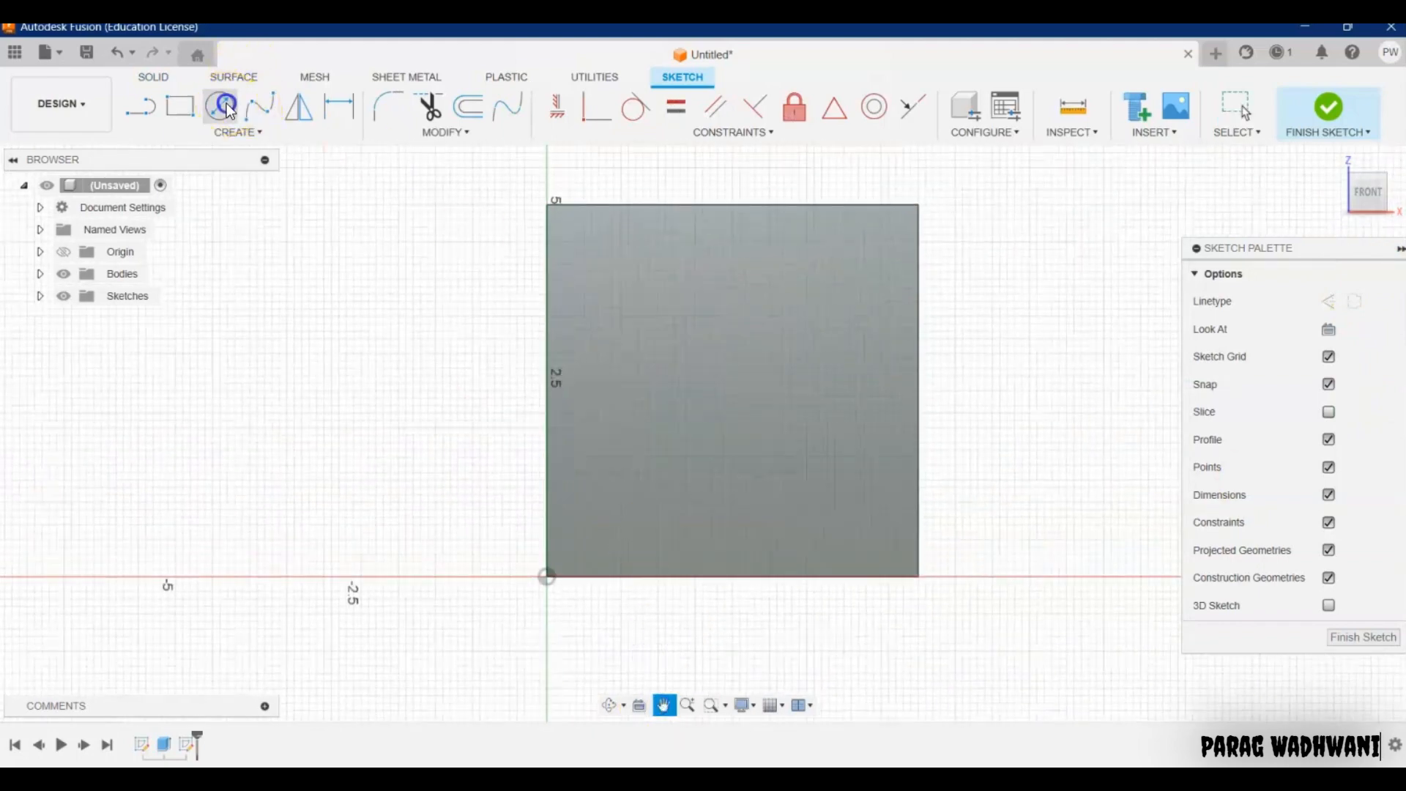
{"action": "left_click", "coordinate": [599, 264]}
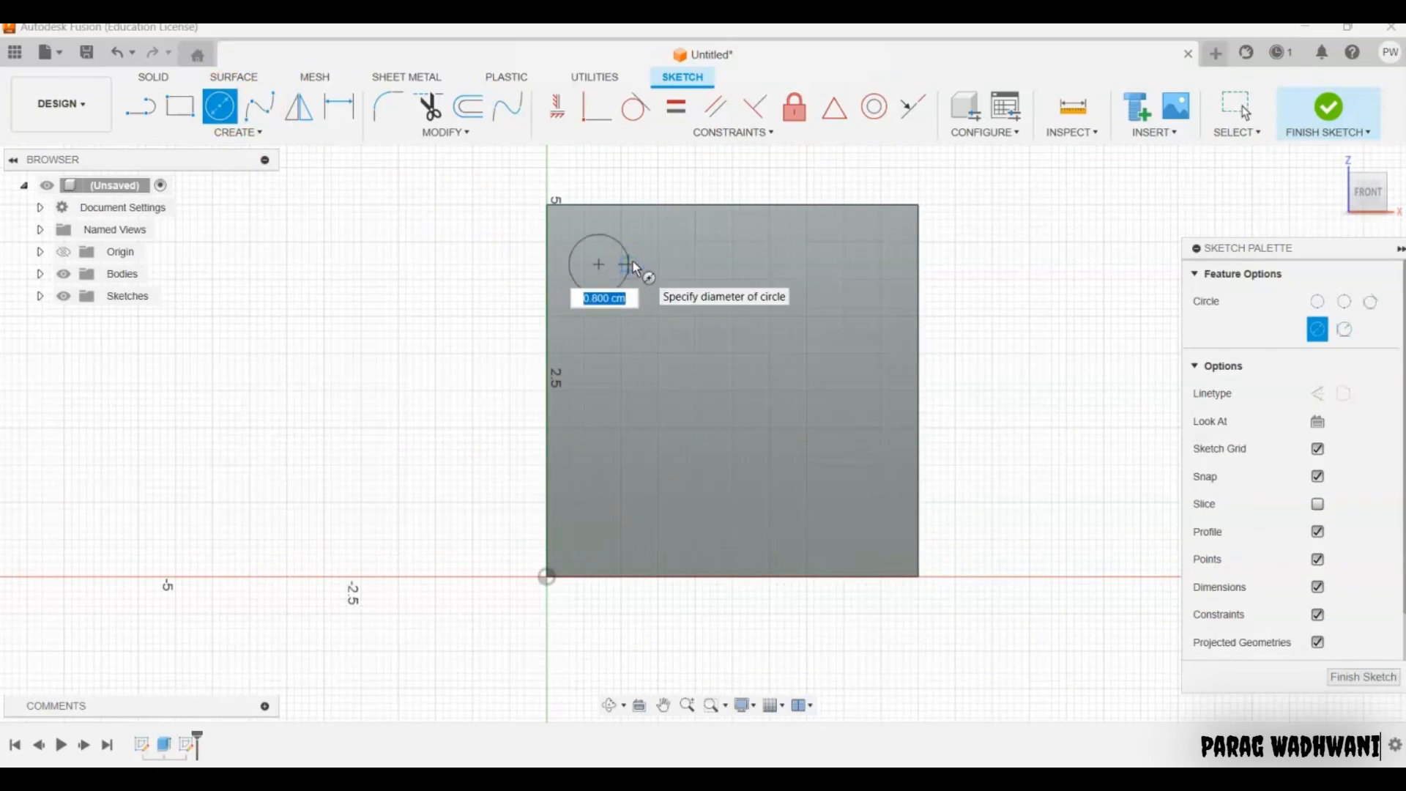
{"action": "key", "text": "Tab"}
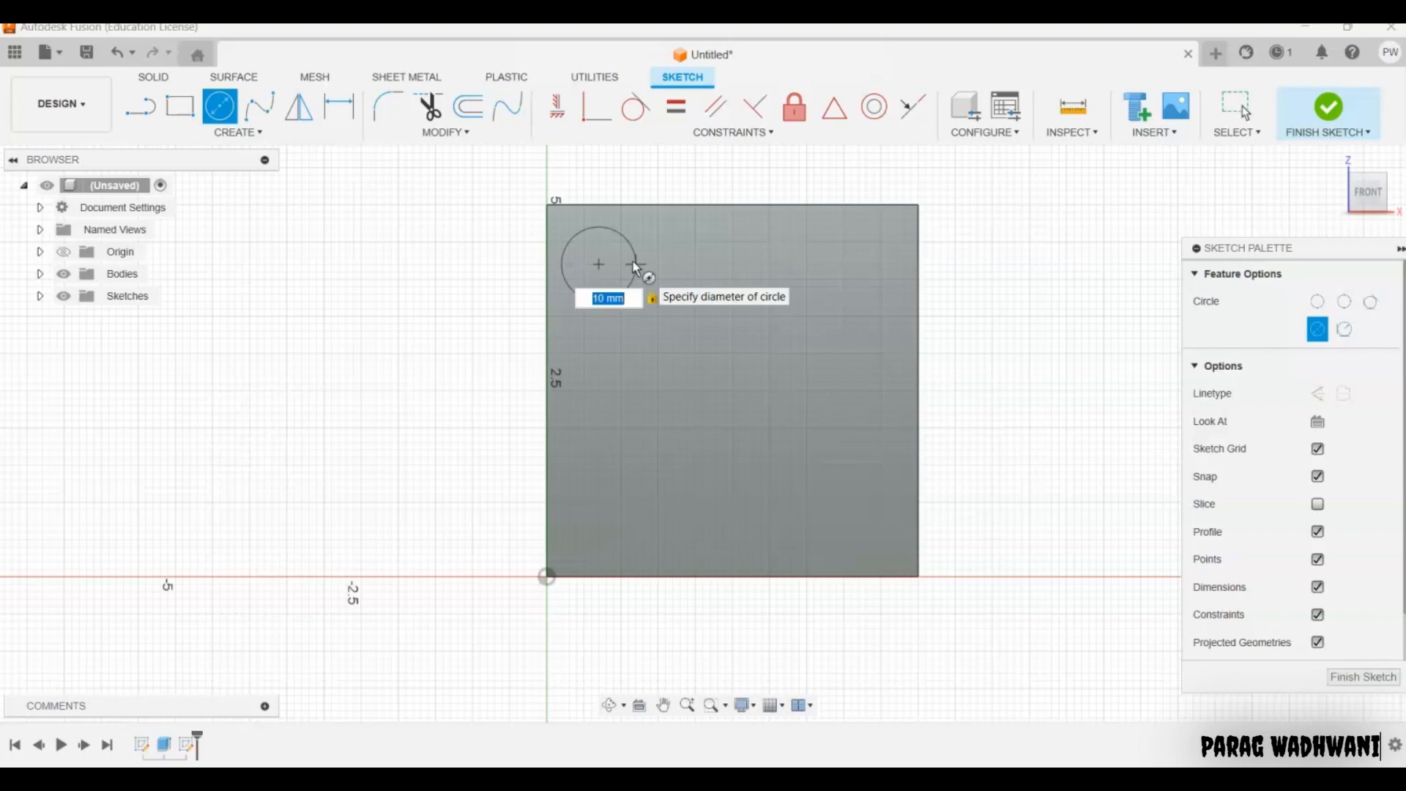
{"action": "key", "text": "Return"}
{"action": "key", "text": "Escape"}
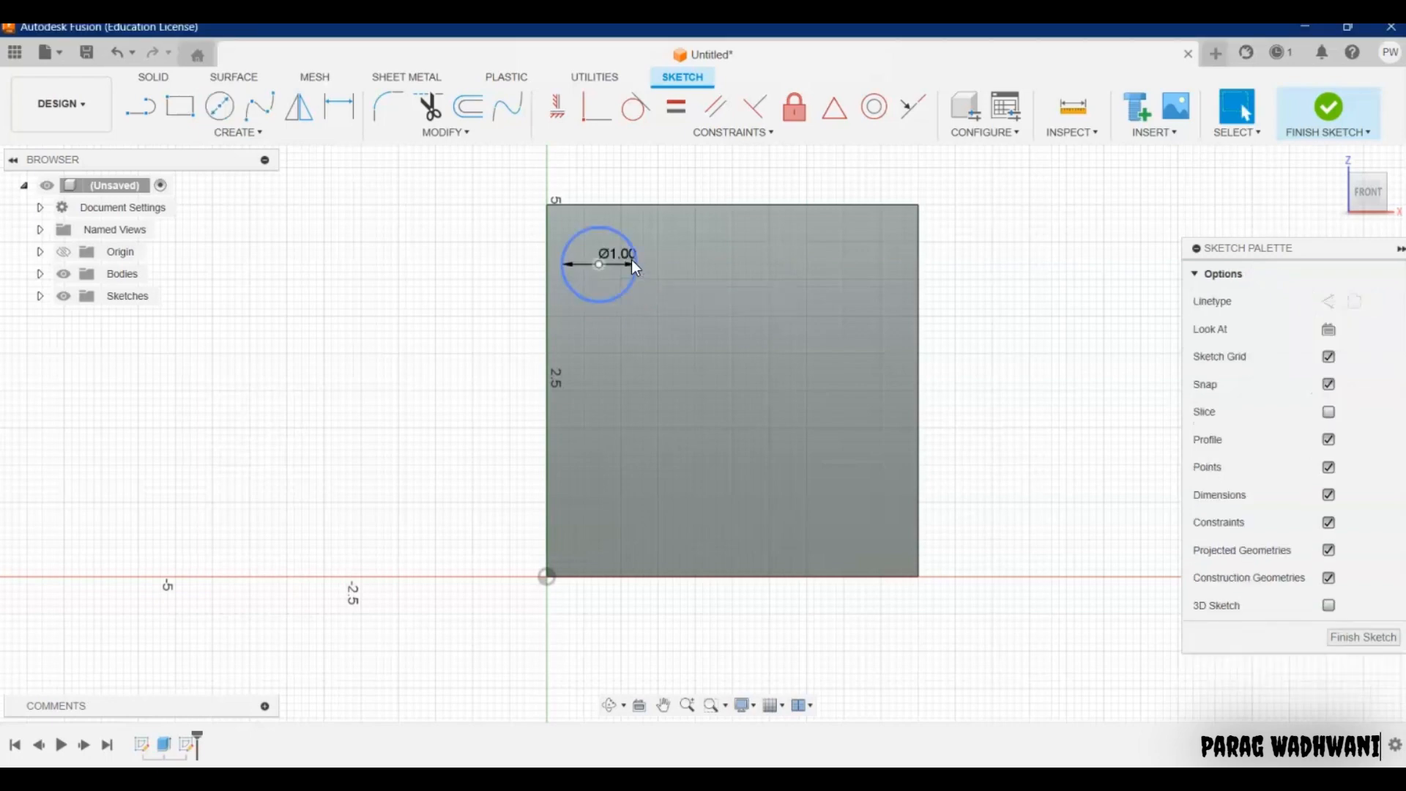
Draw a second 10 mm diameter circle near the face's upper-right corner, centred at about X 4.10, Z 4.20 cm.
{"action": "left_click", "coordinate": [588, 252]}
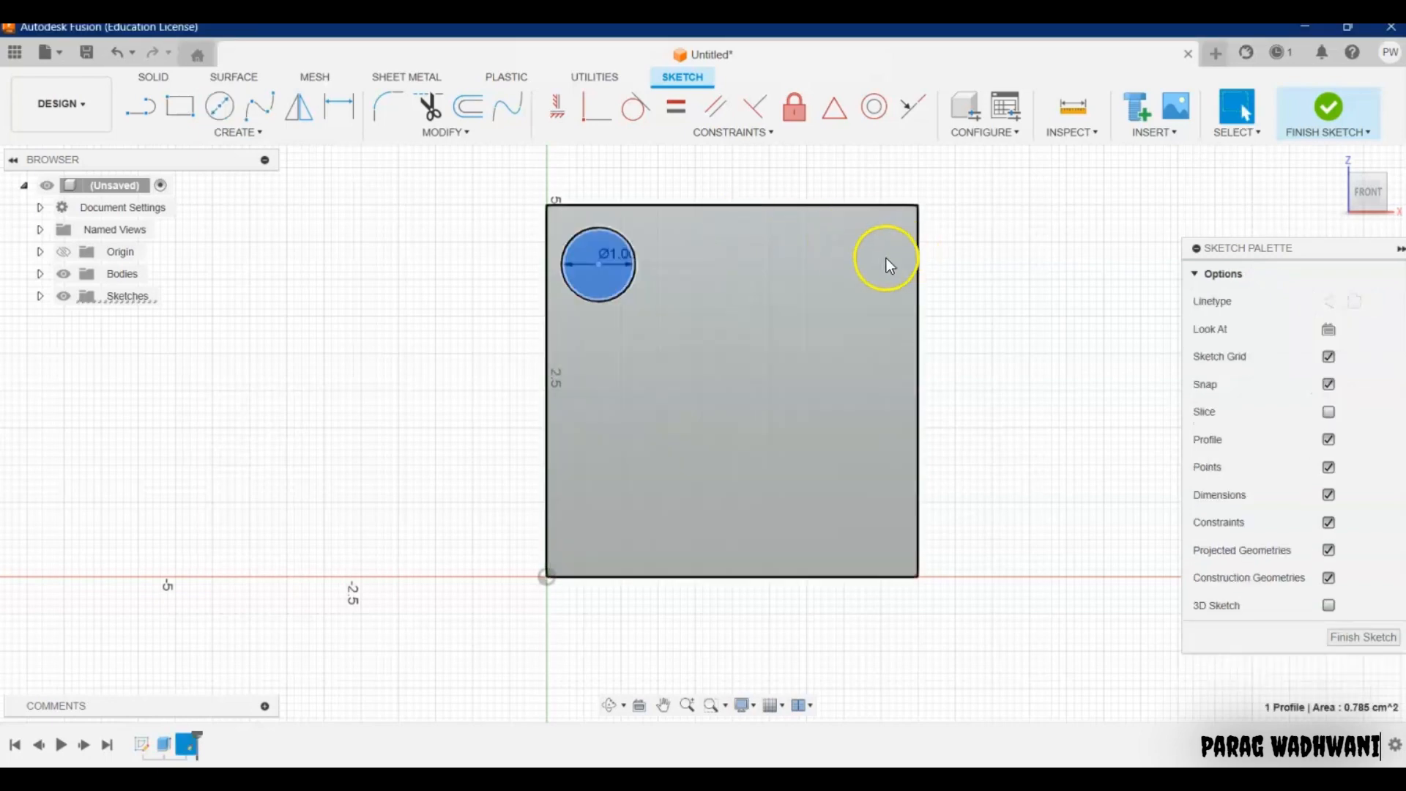
{"action": "left_click", "coordinate": [865, 264]}
{"action": "left_click", "coordinate": [219, 106]}
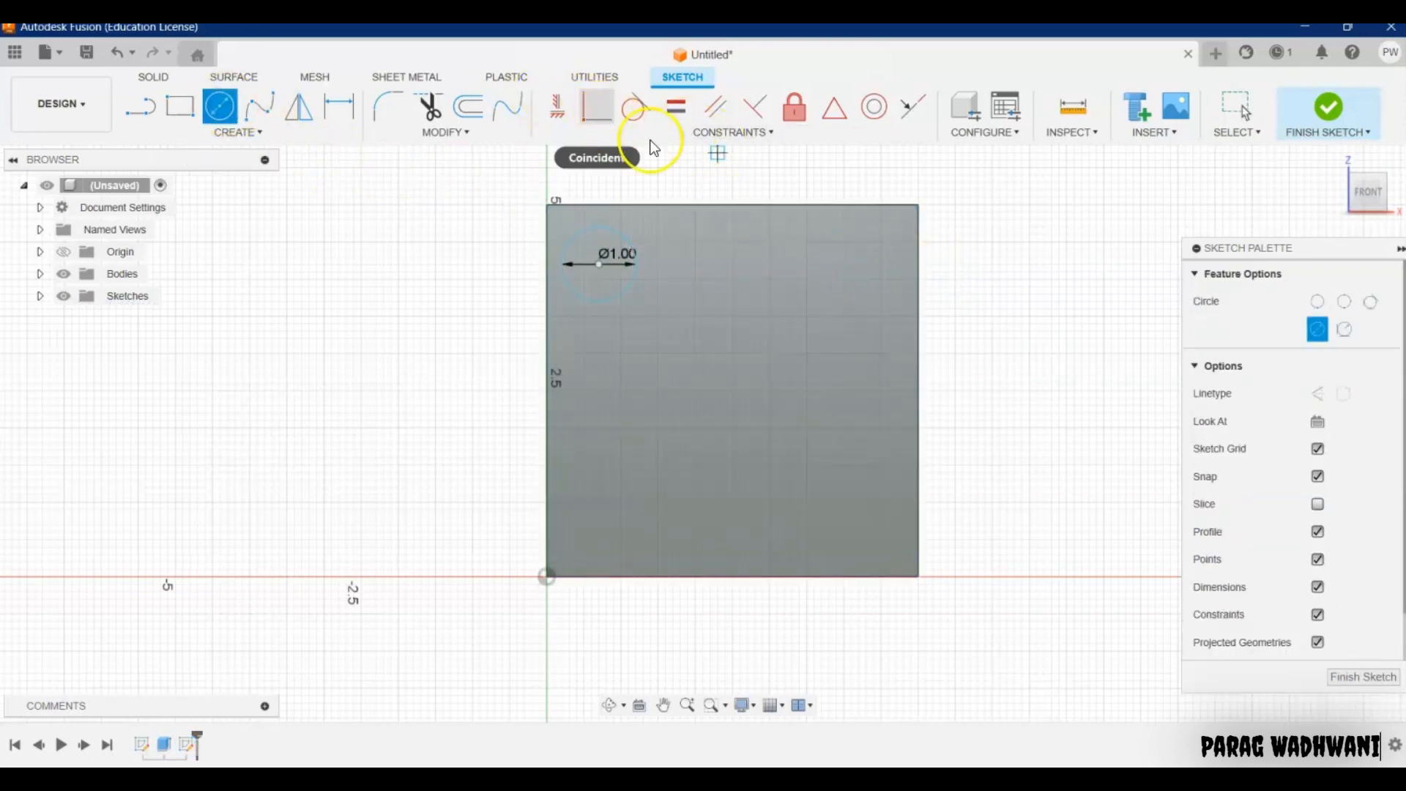
{"action": "left_click", "coordinate": [849, 264]}
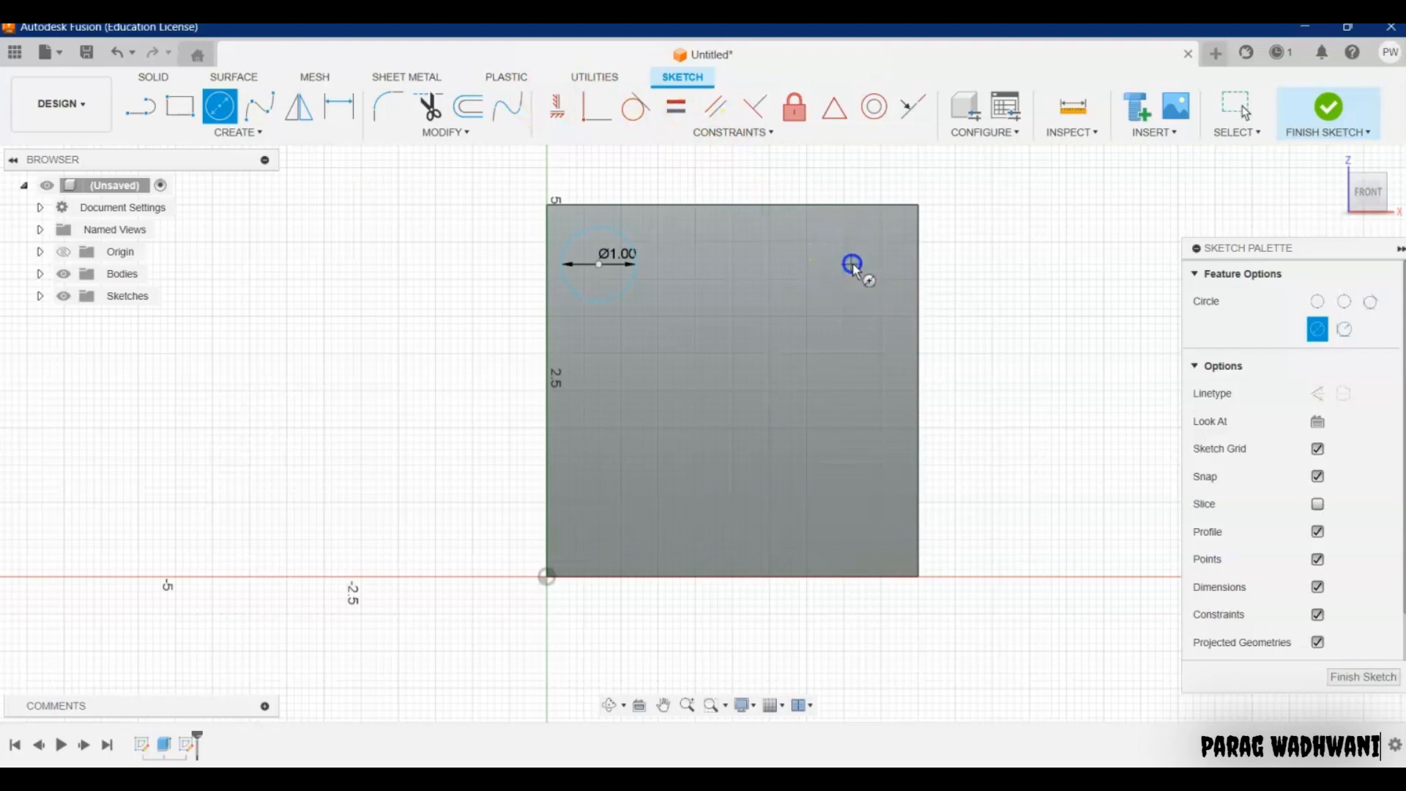
{"action": "type", "text": "10"}
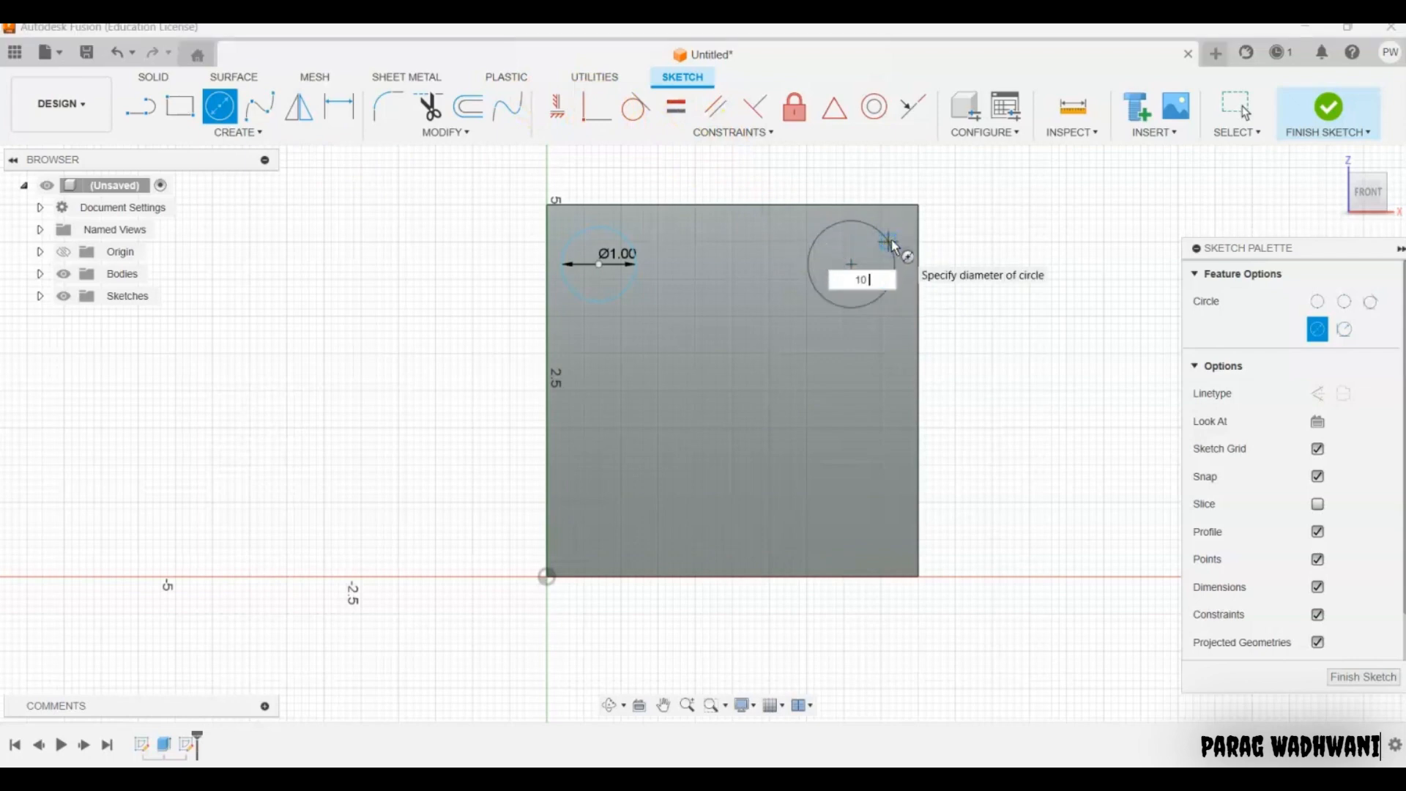
{"action": "type", "text": " mm"}
{"action": "key", "text": "Tab"}
{"action": "key", "text": "Return"}
{"action": "key", "text": "Escape"}
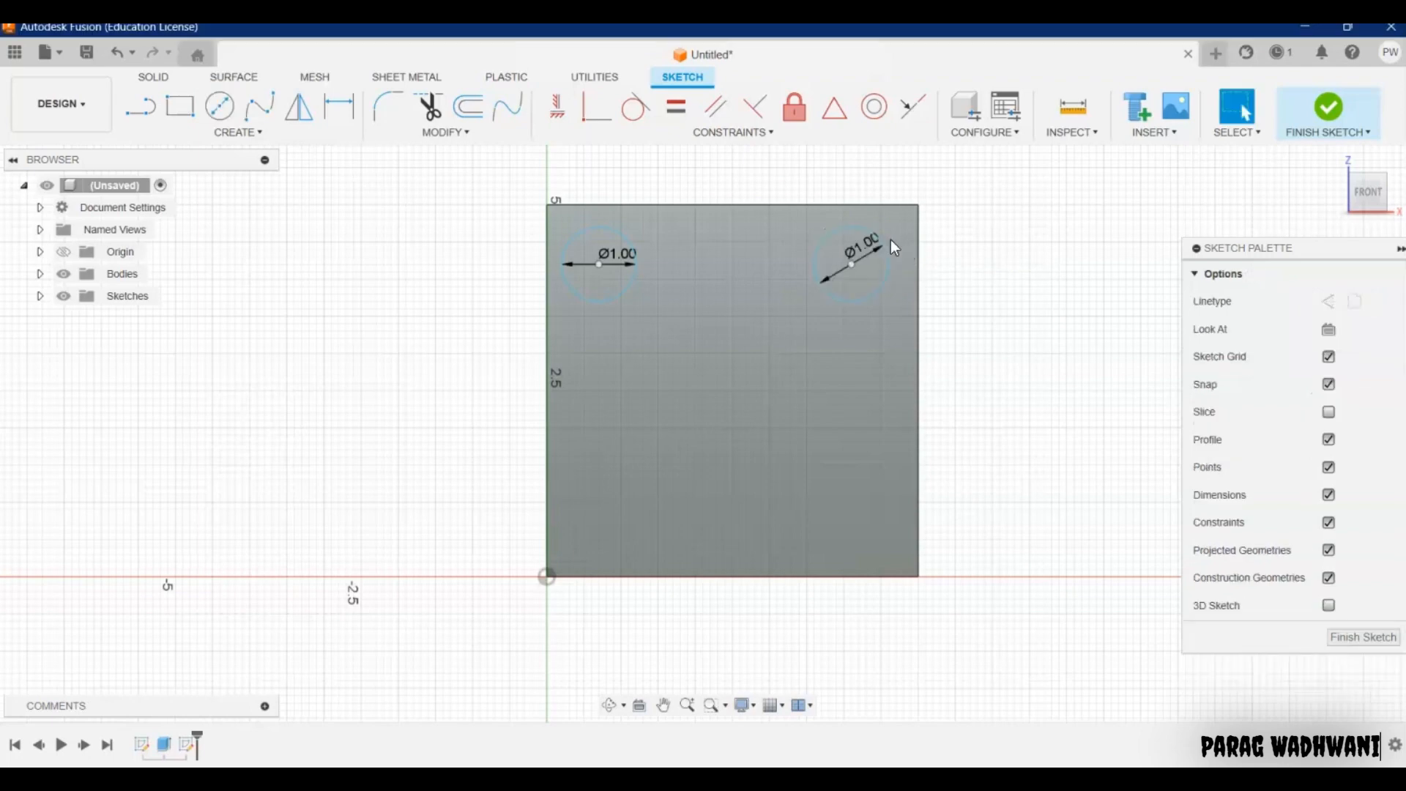
Try to dimension the distance between the centres of the two circles.
{"action": "left_click", "coordinate": [602, 263]}
{"action": "left_click", "coordinate": [856, 266]}
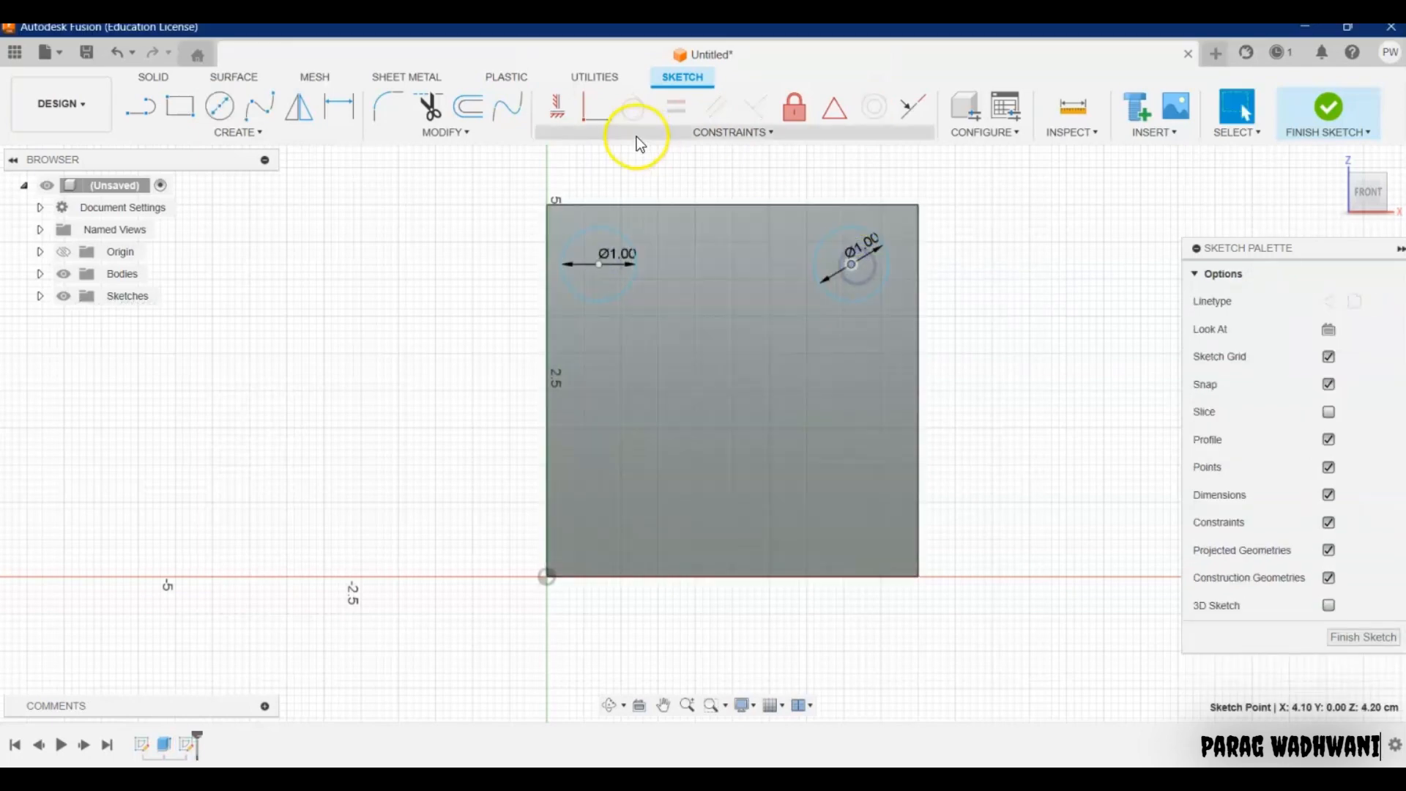
{"action": "left_click", "coordinate": [389, 128]}
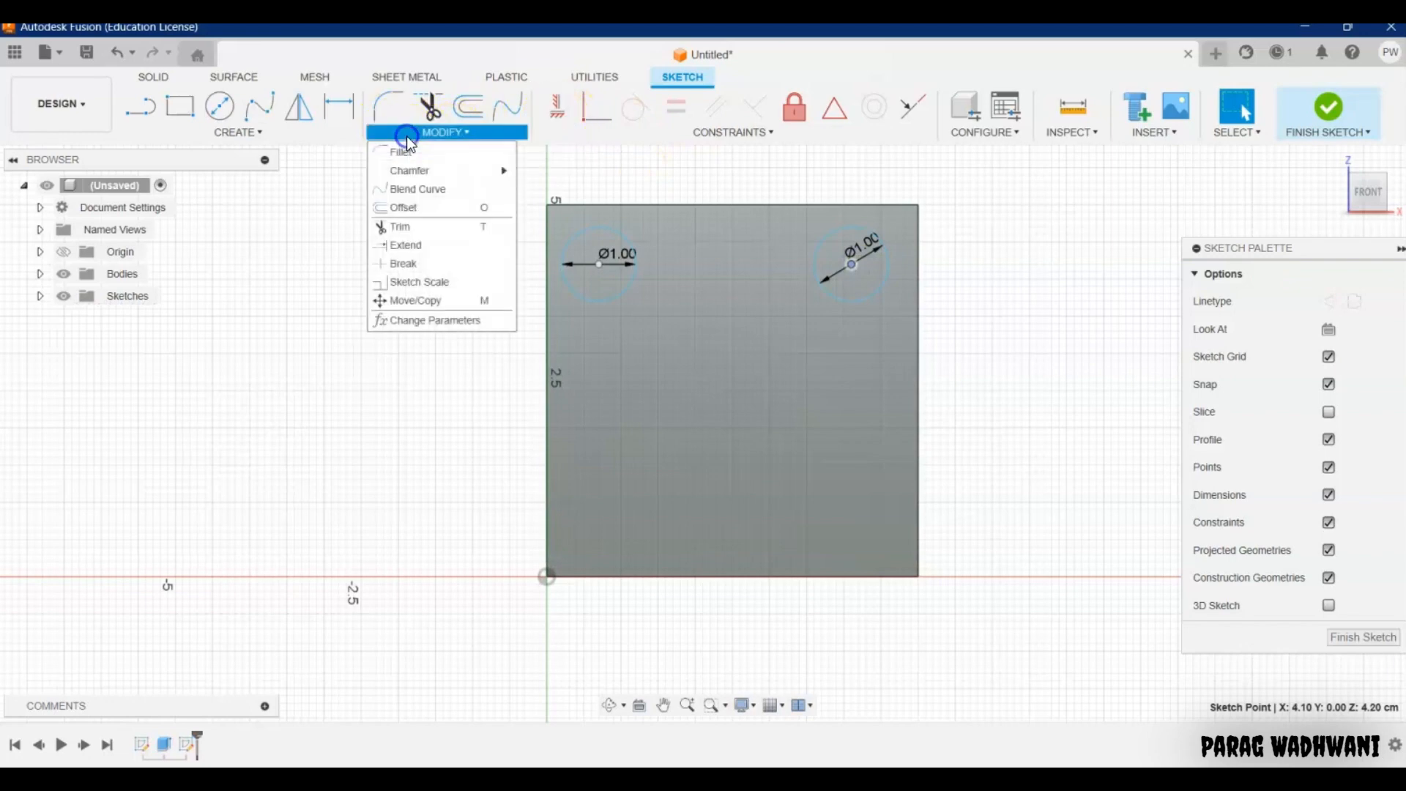
{"action": "left_click", "coordinate": [337, 114]}
{"action": "left_click", "coordinate": [599, 264]}
{"action": "left_click", "coordinate": [852, 263]}
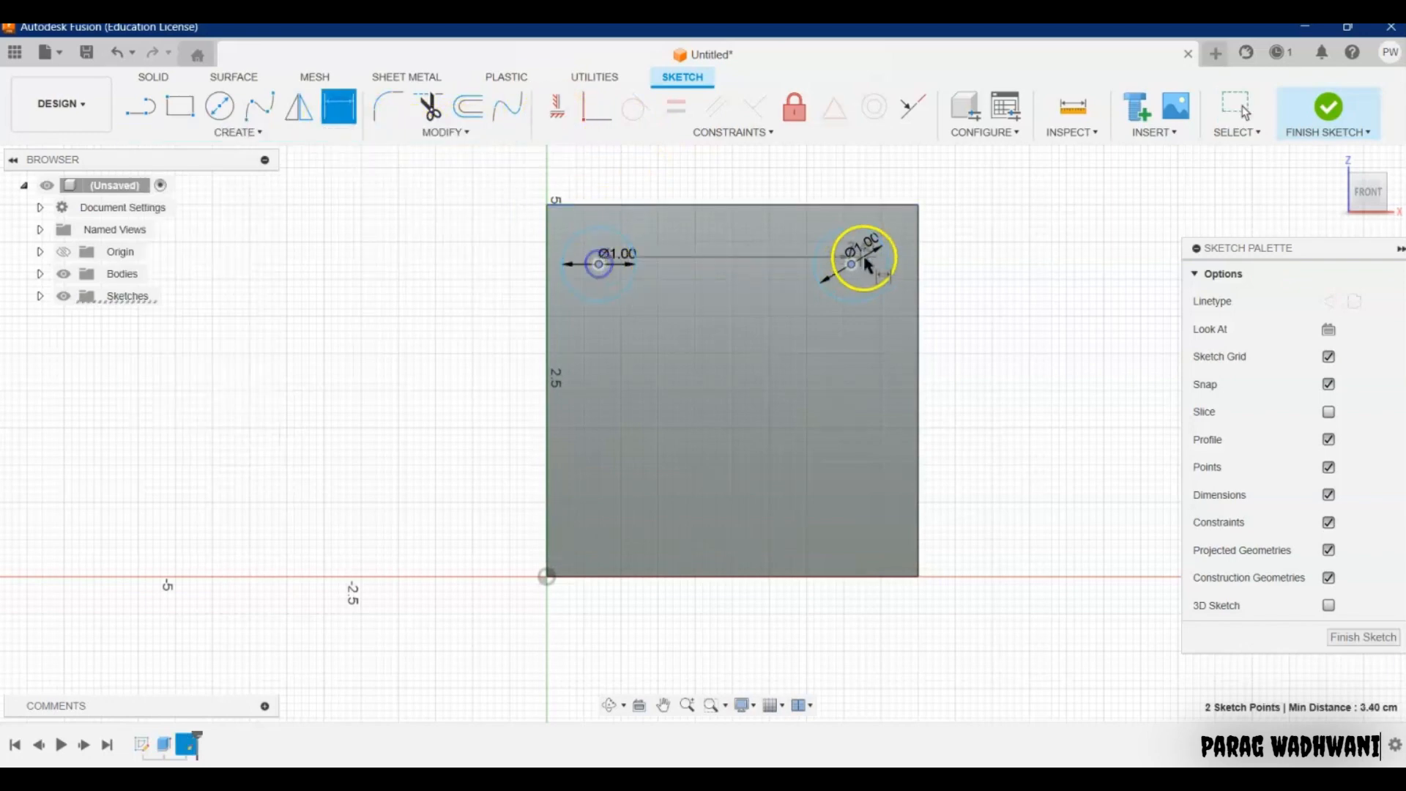
{"action": "left_click", "coordinate": [850, 262]}
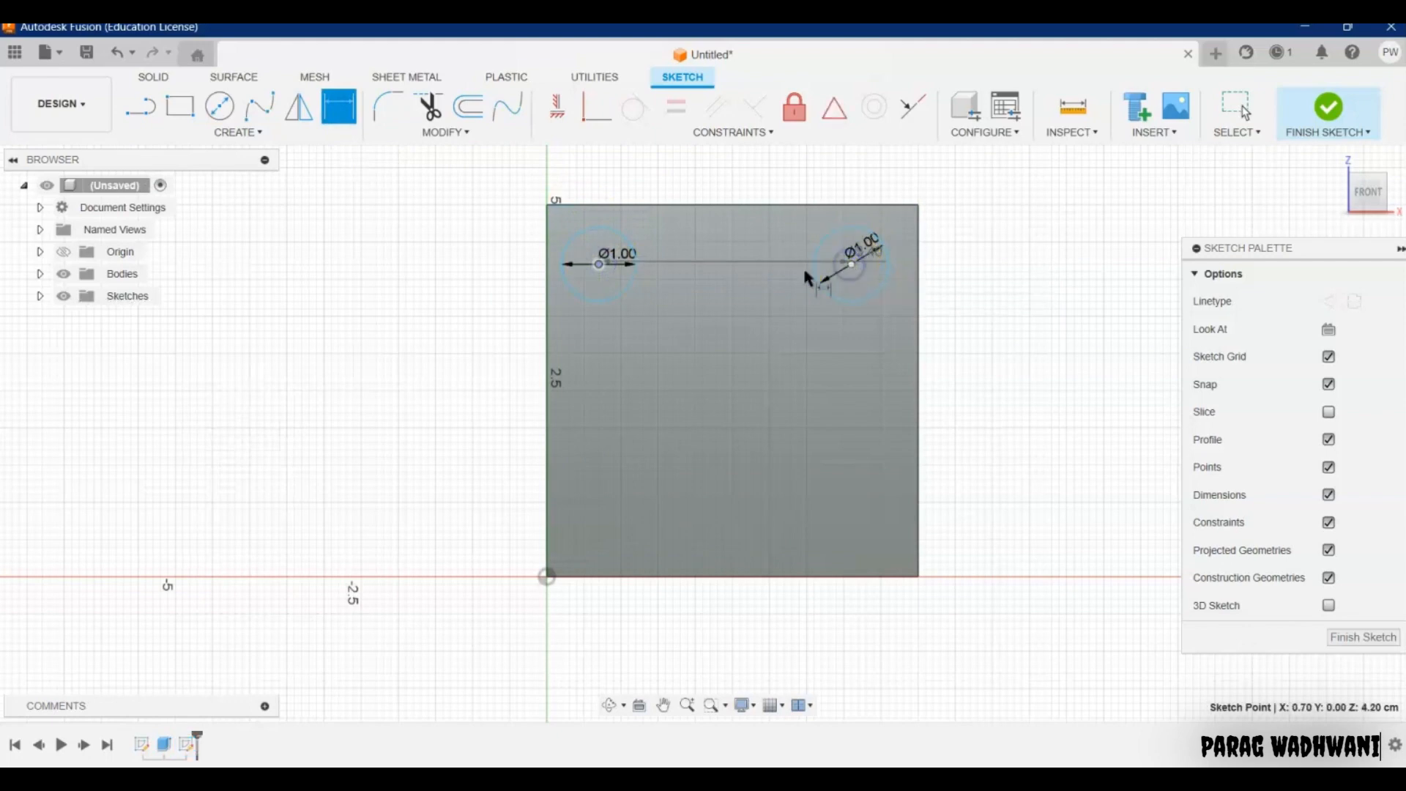
{"action": "left_click", "coordinate": [764, 273]}
{"action": "left_click", "coordinate": [601, 264]}
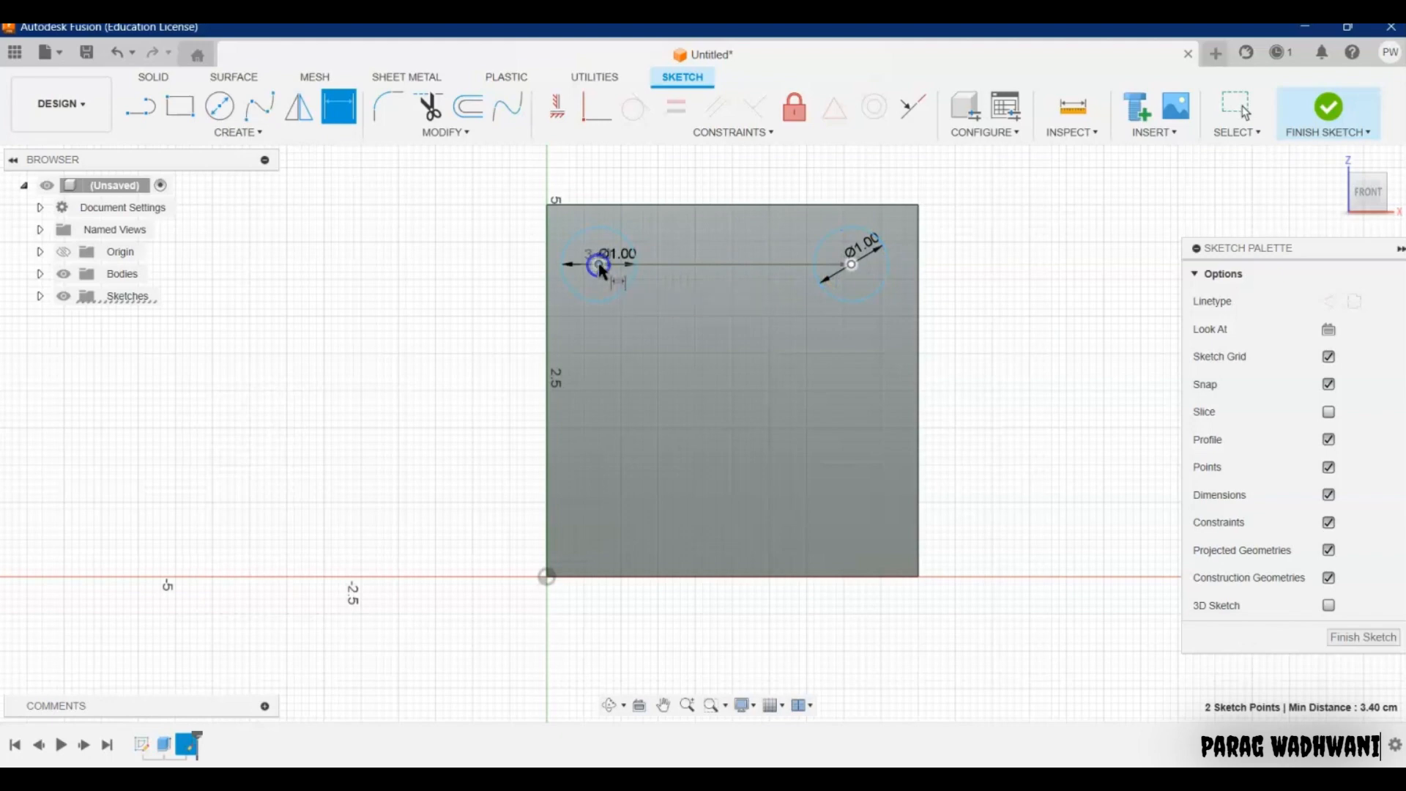
{"action": "left_click", "coordinate": [628, 188]}
{"action": "left_click", "coordinate": [1090, 241]}
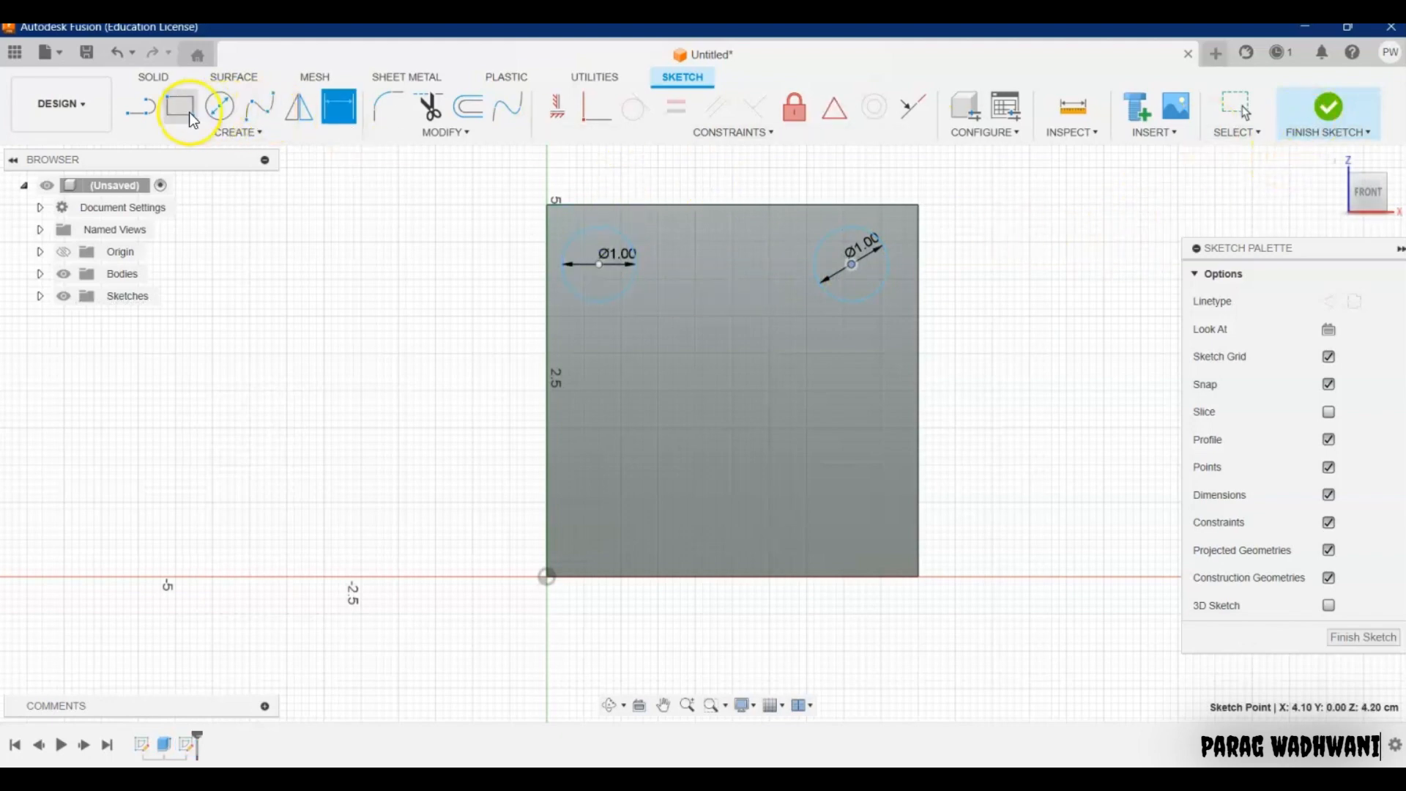
Draw a downward-bulging three-point arc across the lower half of the face, below the two circles, as a smile.
{"action": "left_click", "coordinate": [231, 135]}
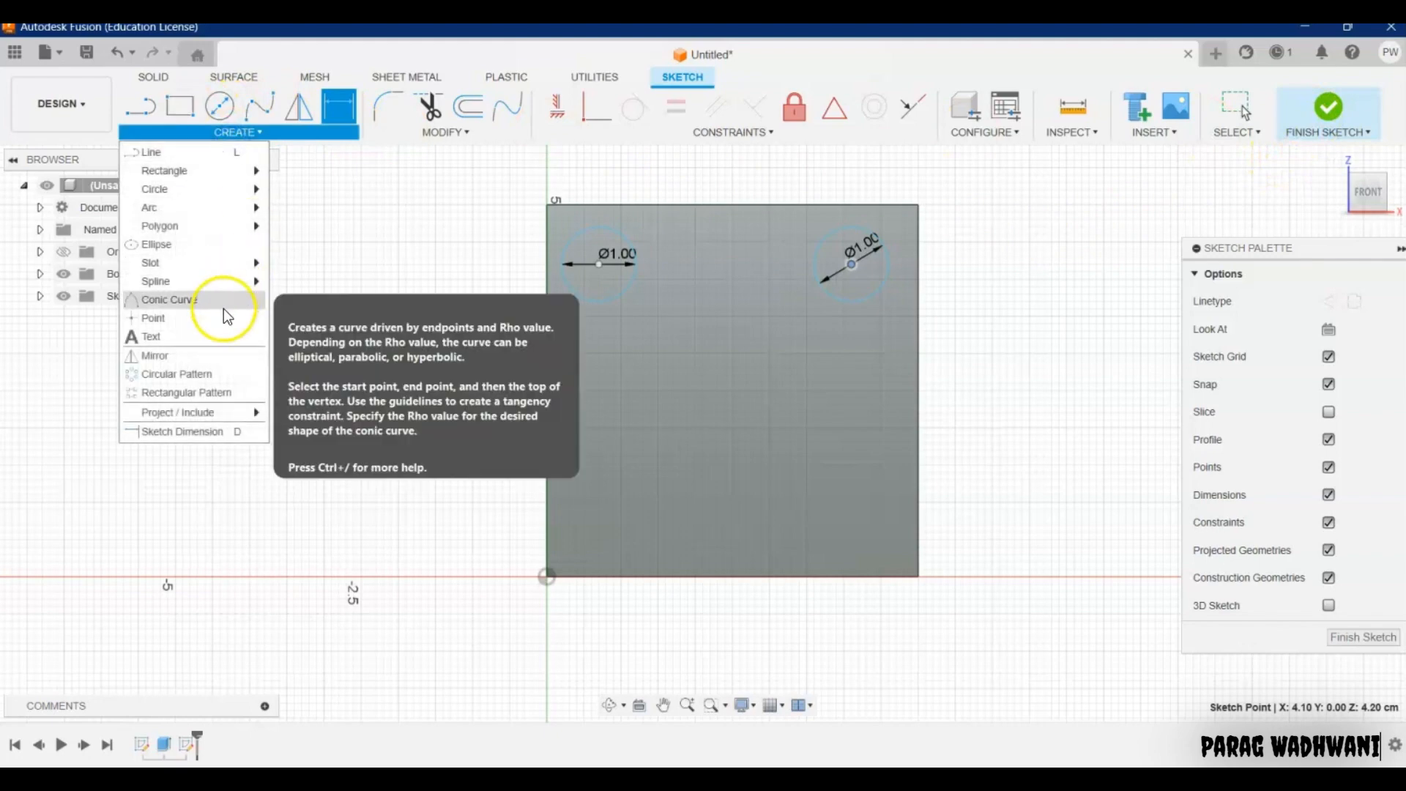
{"action": "left_click", "coordinate": [195, 210]}
{"action": "left_click", "coordinate": [301, 208]}
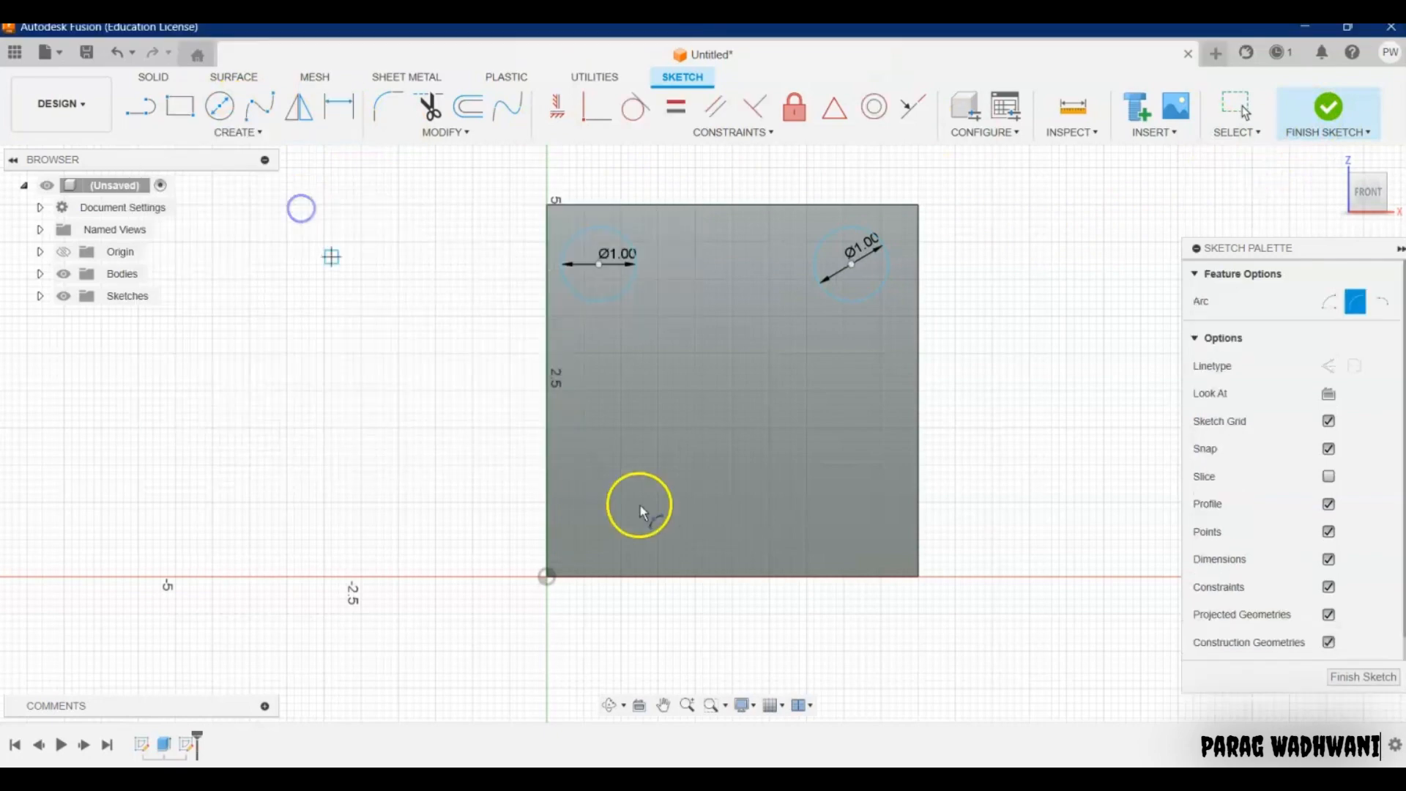
{"action": "left_click", "coordinate": [584, 428]}
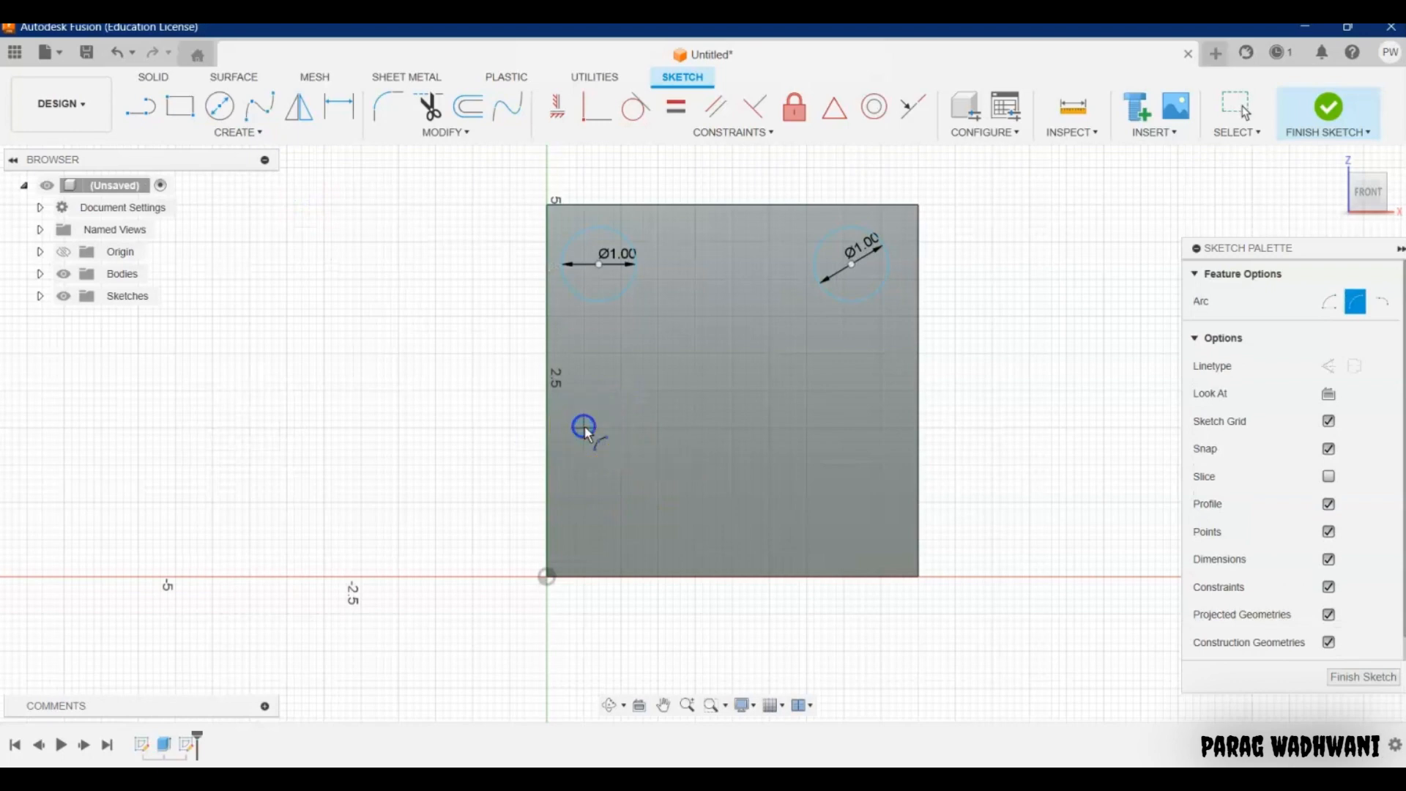
{"action": "left_click", "coordinate": [874, 428]}
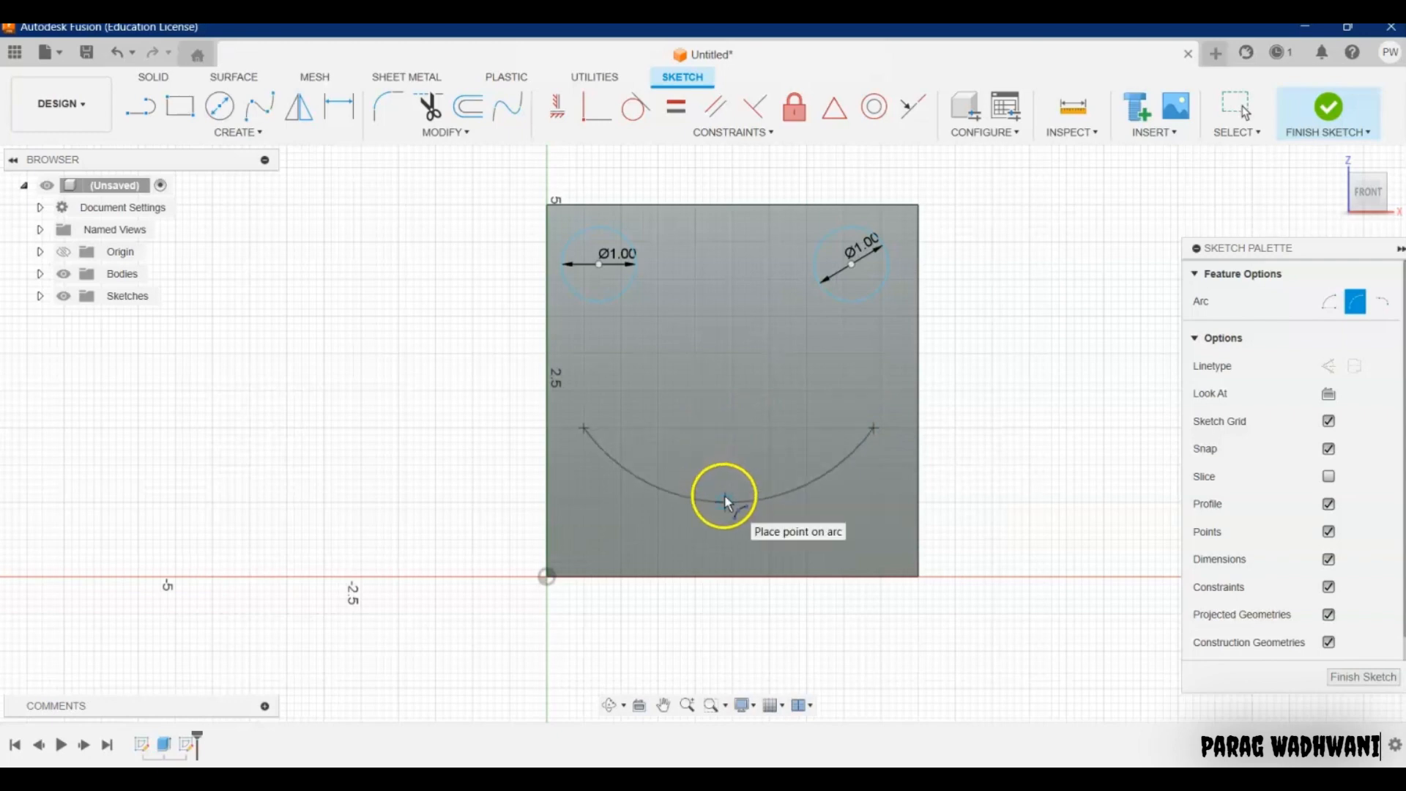
{"action": "left_click", "coordinate": [723, 494]}
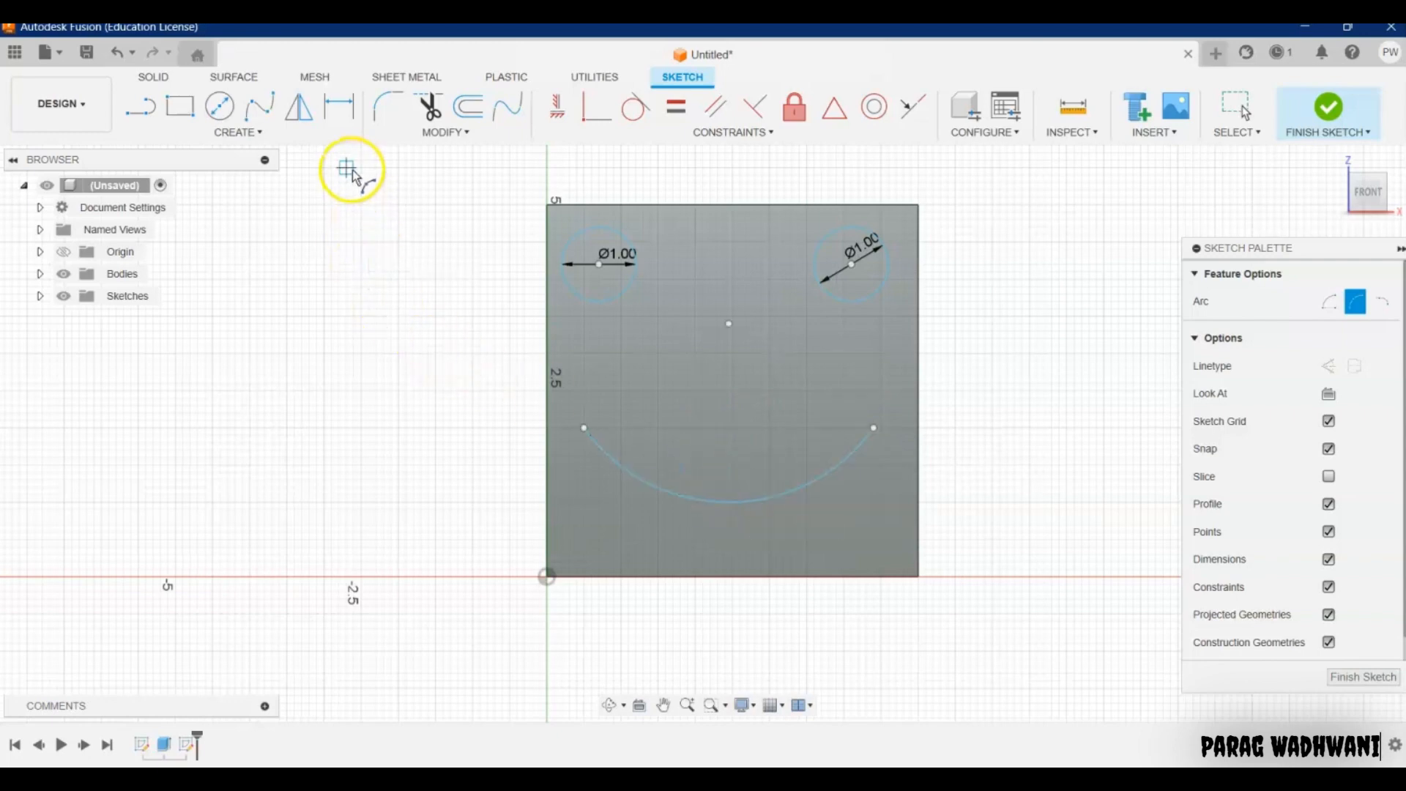
Offset the smile arc upward by about 0.33 cm to form a parallel second curve for the mouth.
{"action": "left_click", "coordinate": [290, 132]}
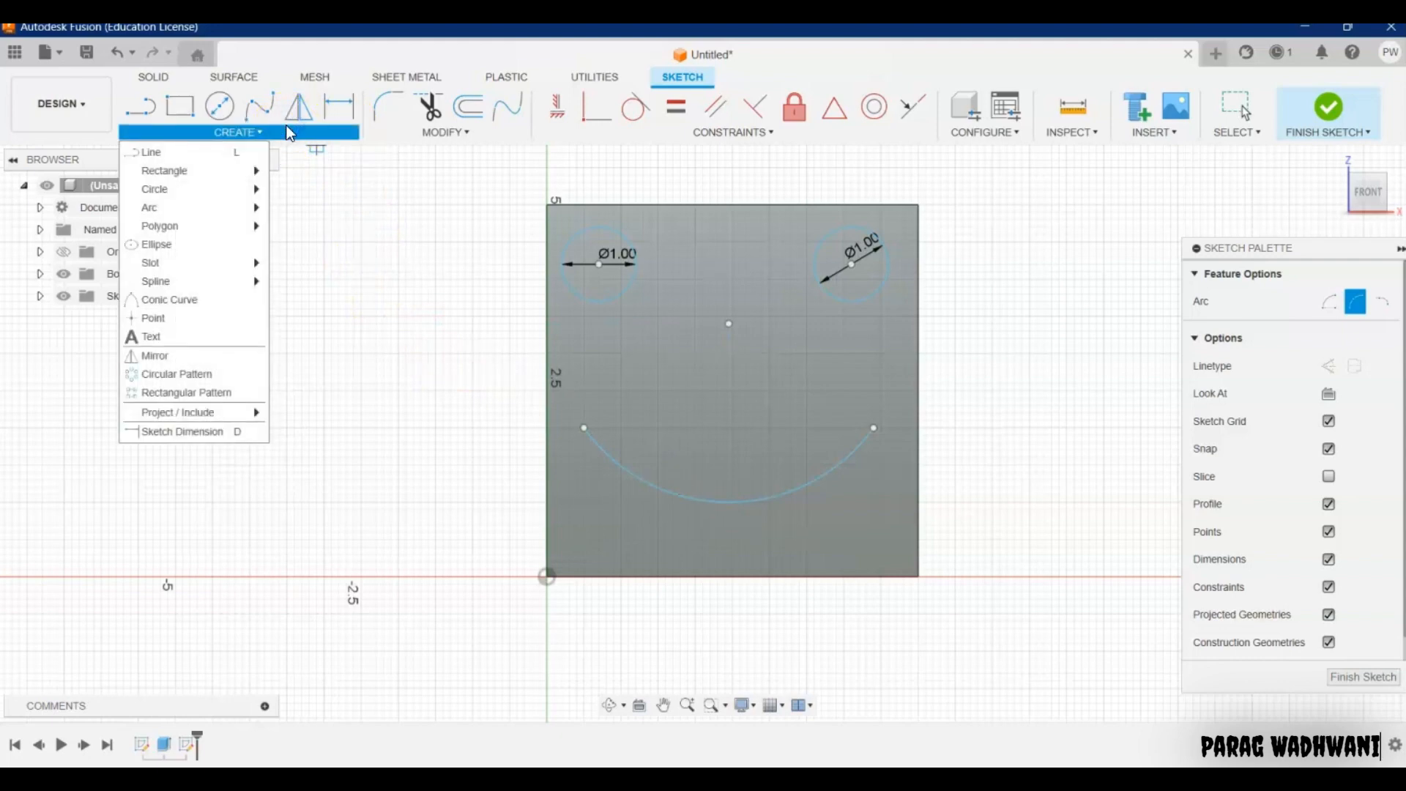
{"action": "left_click", "coordinate": [286, 126]}
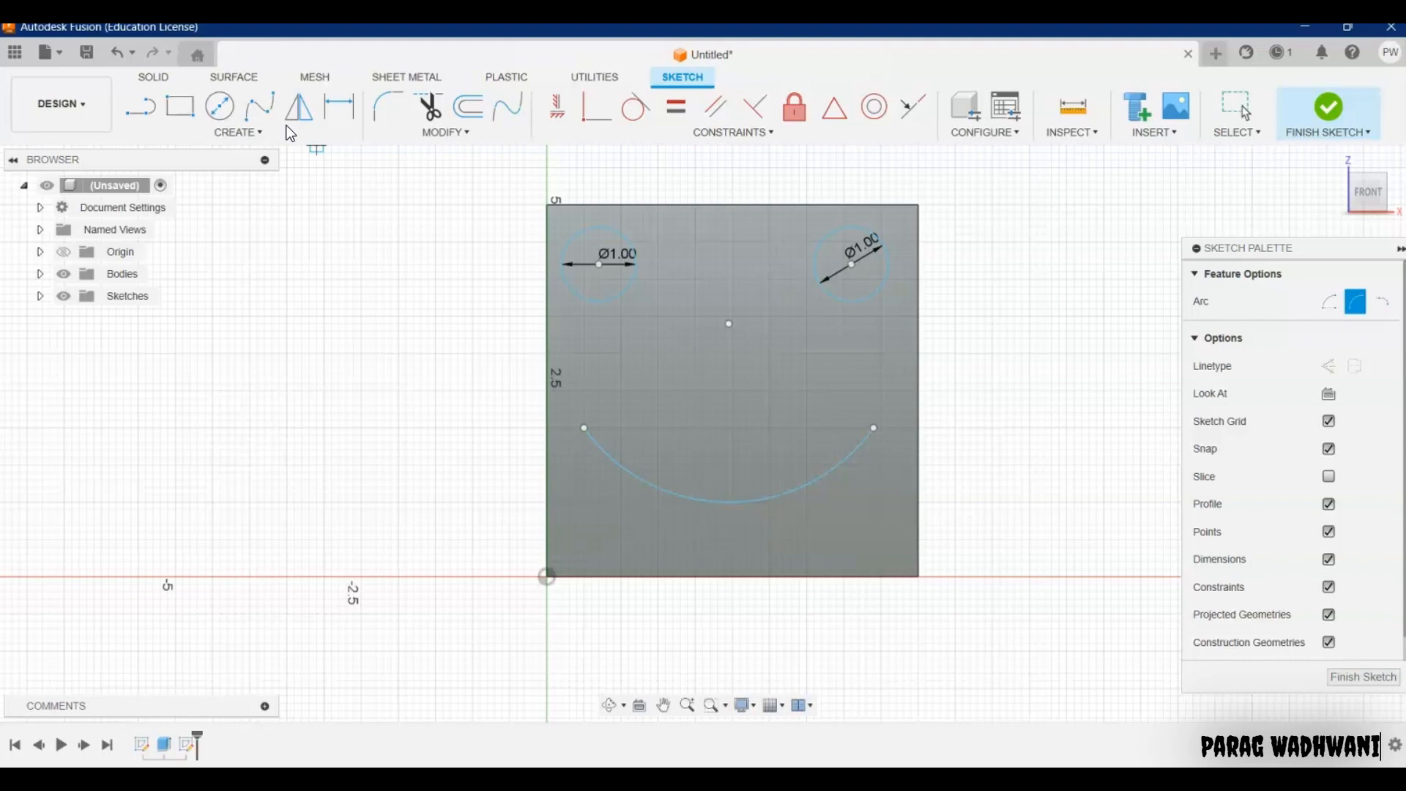
{"action": "key", "text": "o"}
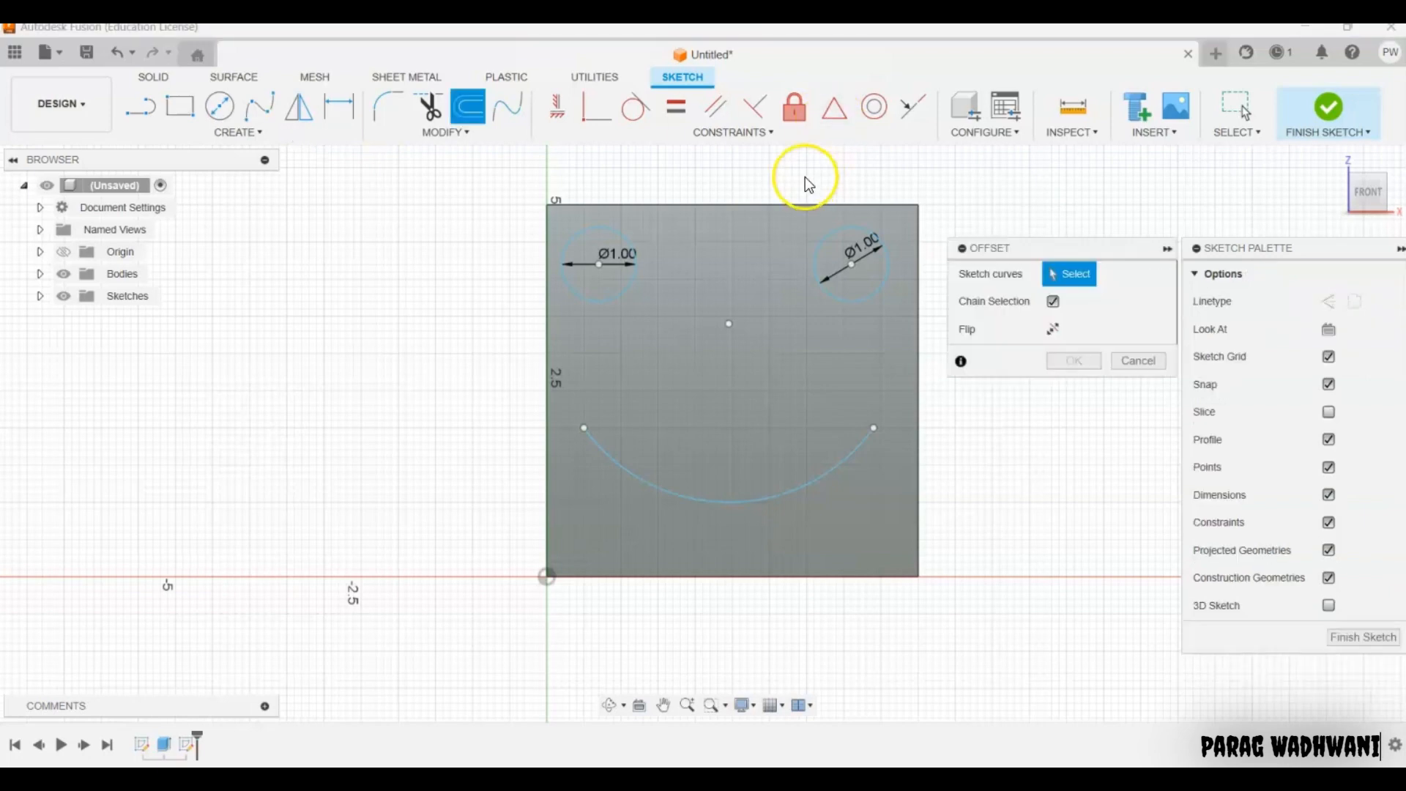
{"action": "left_click", "coordinate": [719, 503]}
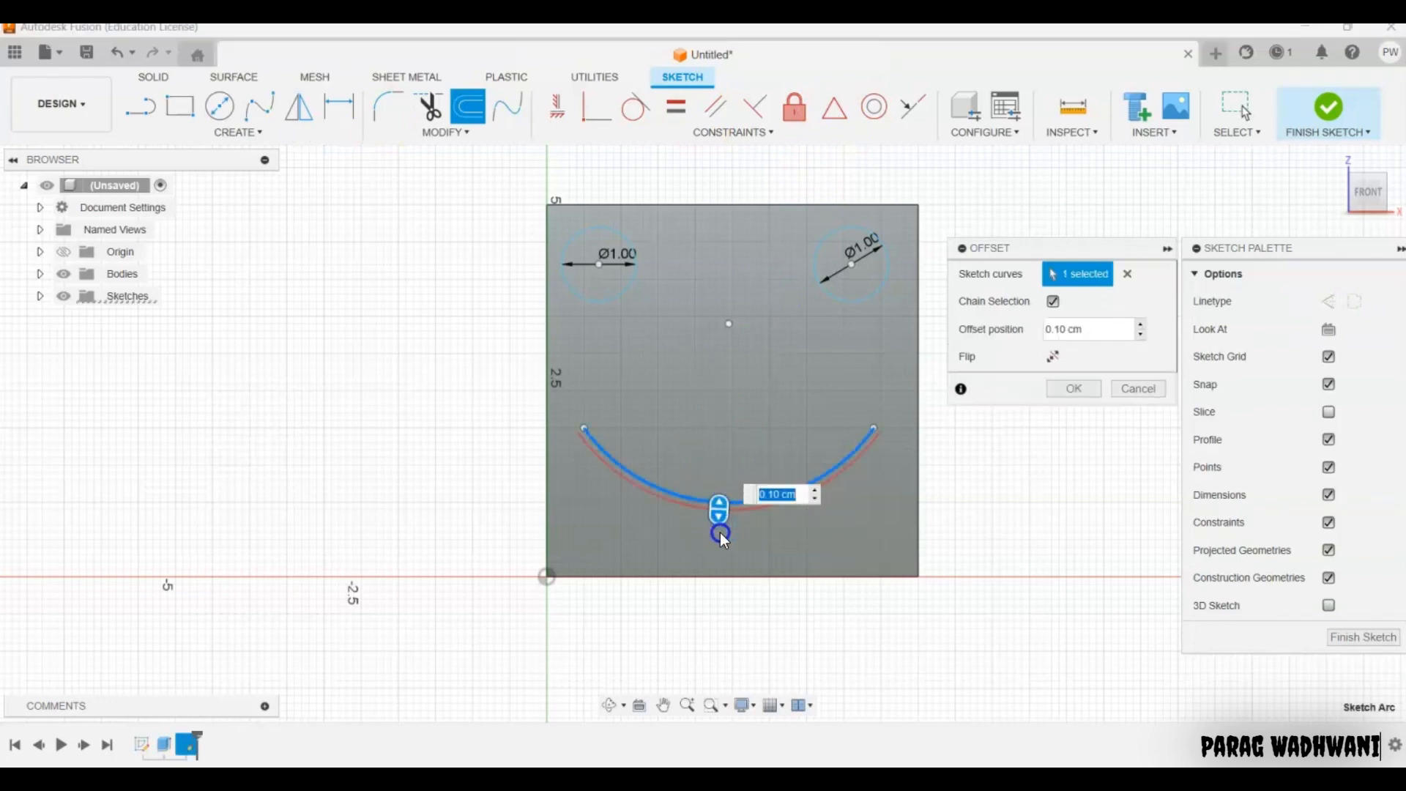
{"action": "left_click_drag", "start_coordinate": [721, 534], "coordinate": [726, 469]}
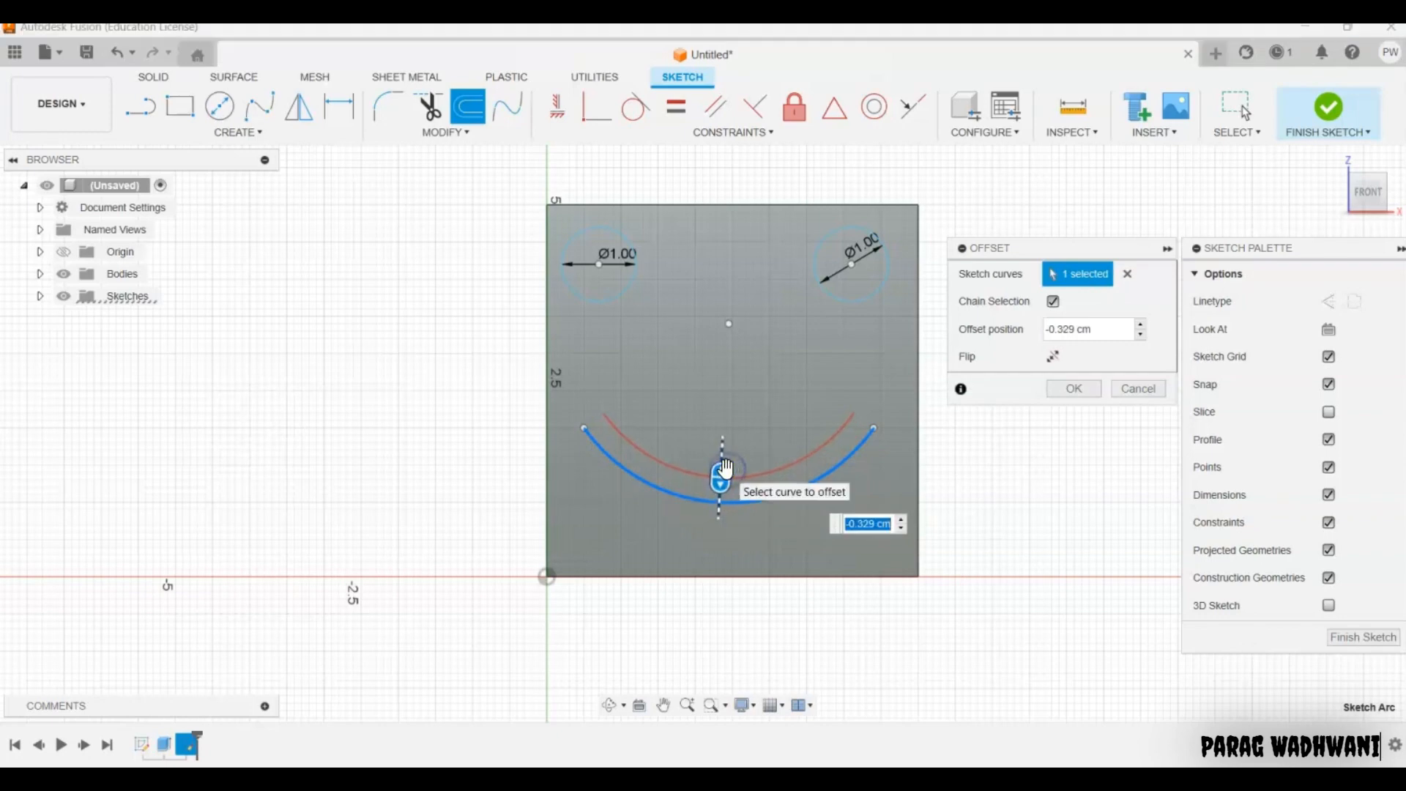
{"action": "key", "text": "Return"}
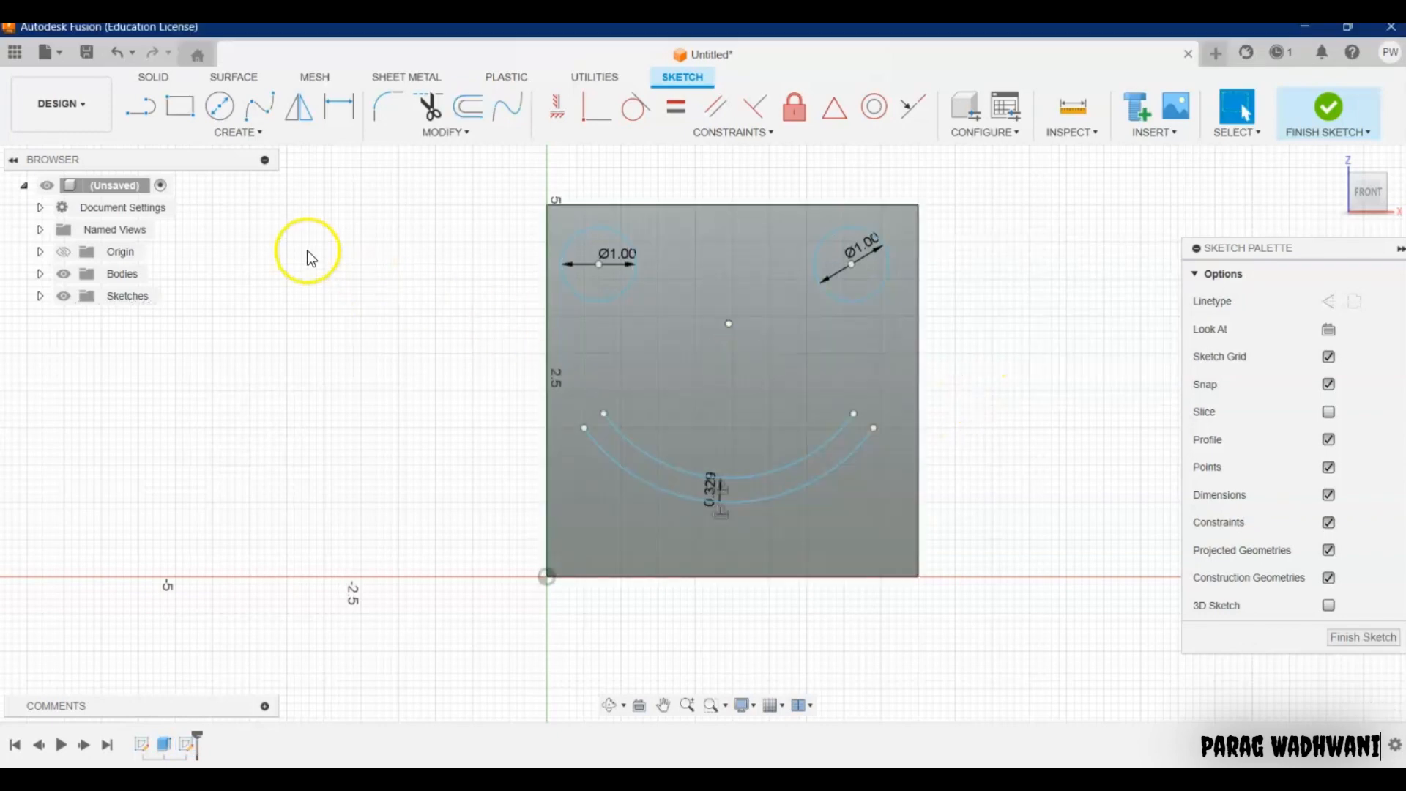
Close both ends of the mouth with short straight lines joining the two arcs, and finish the sketch.
{"action": "left_click", "coordinate": [124, 112]}
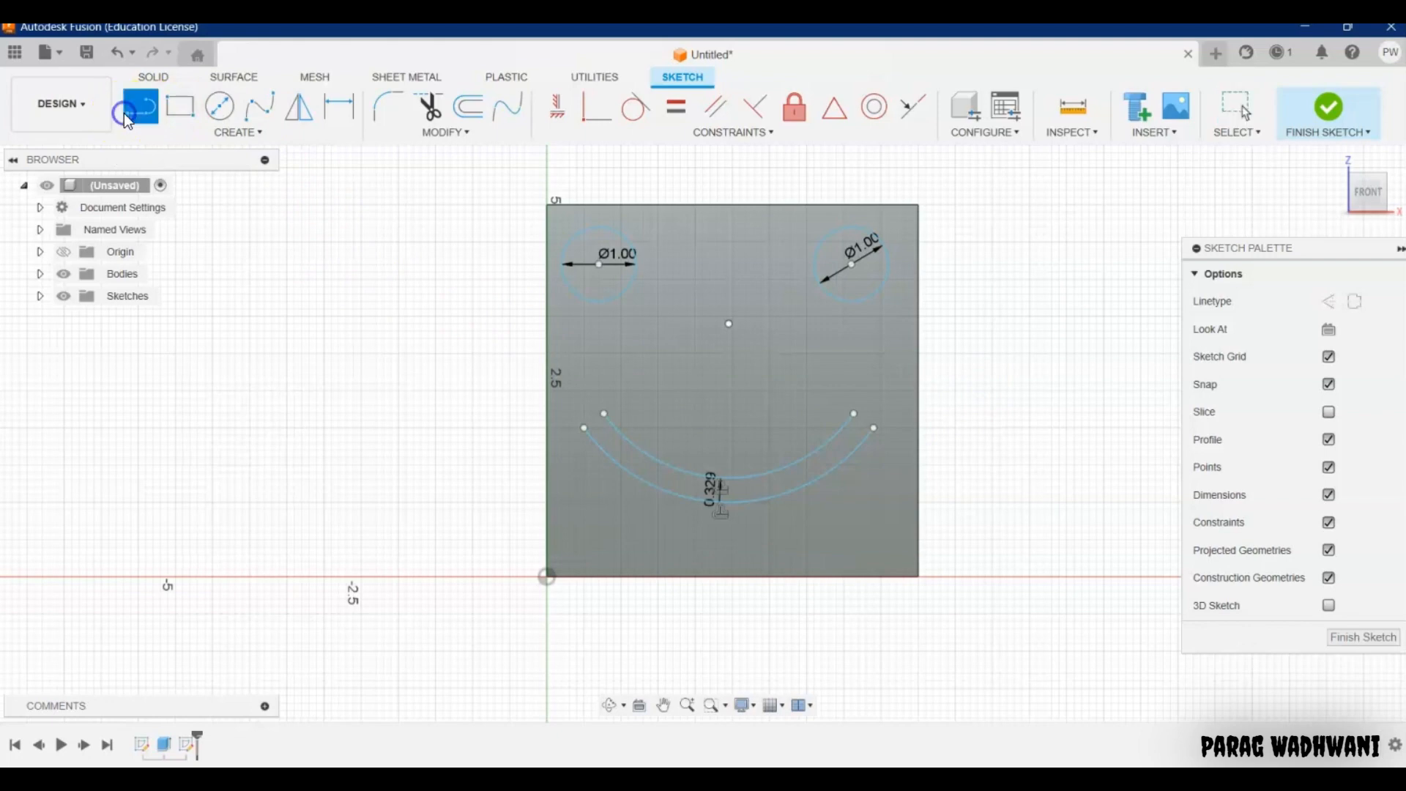
{"action": "left_click", "coordinate": [585, 428]}
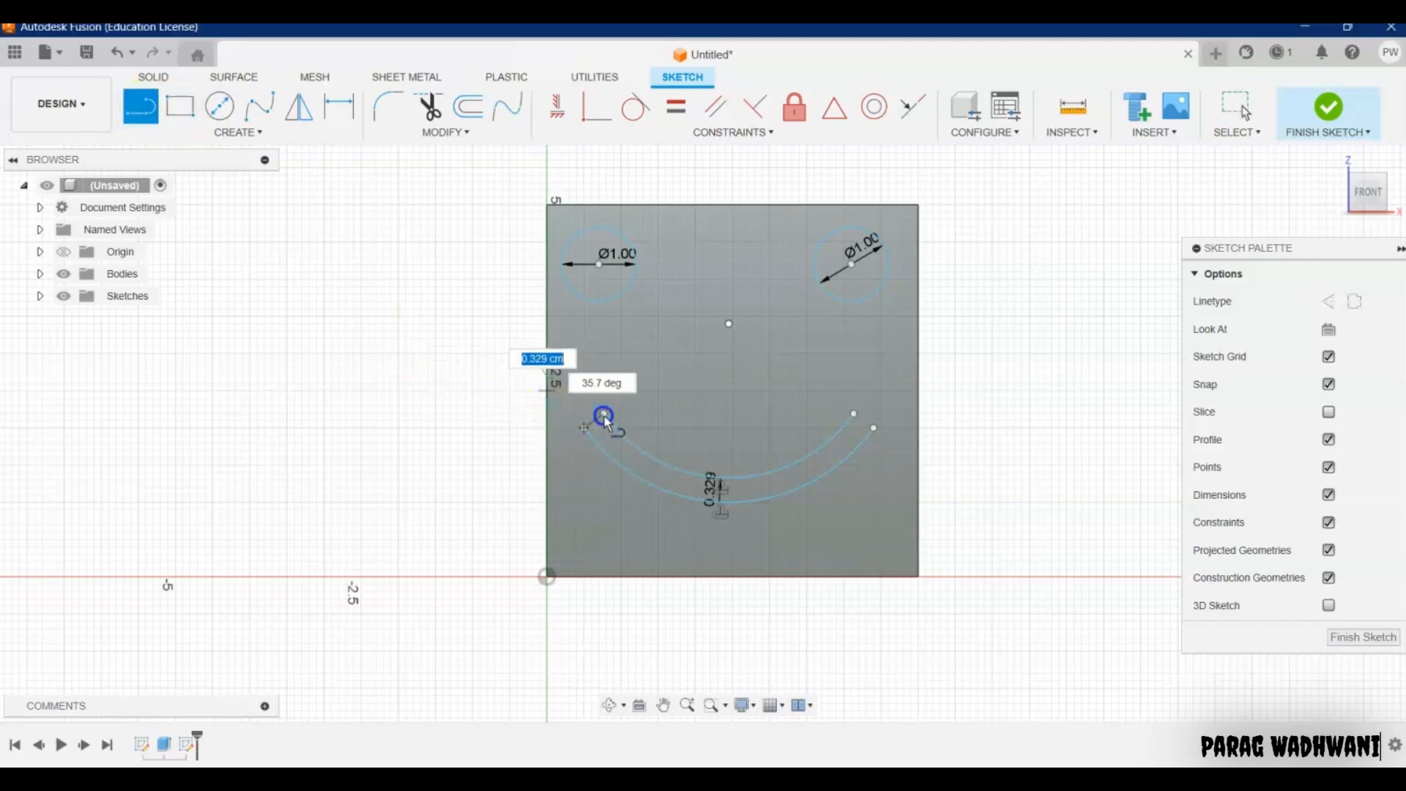
{"action": "left_click", "coordinate": [604, 416]}
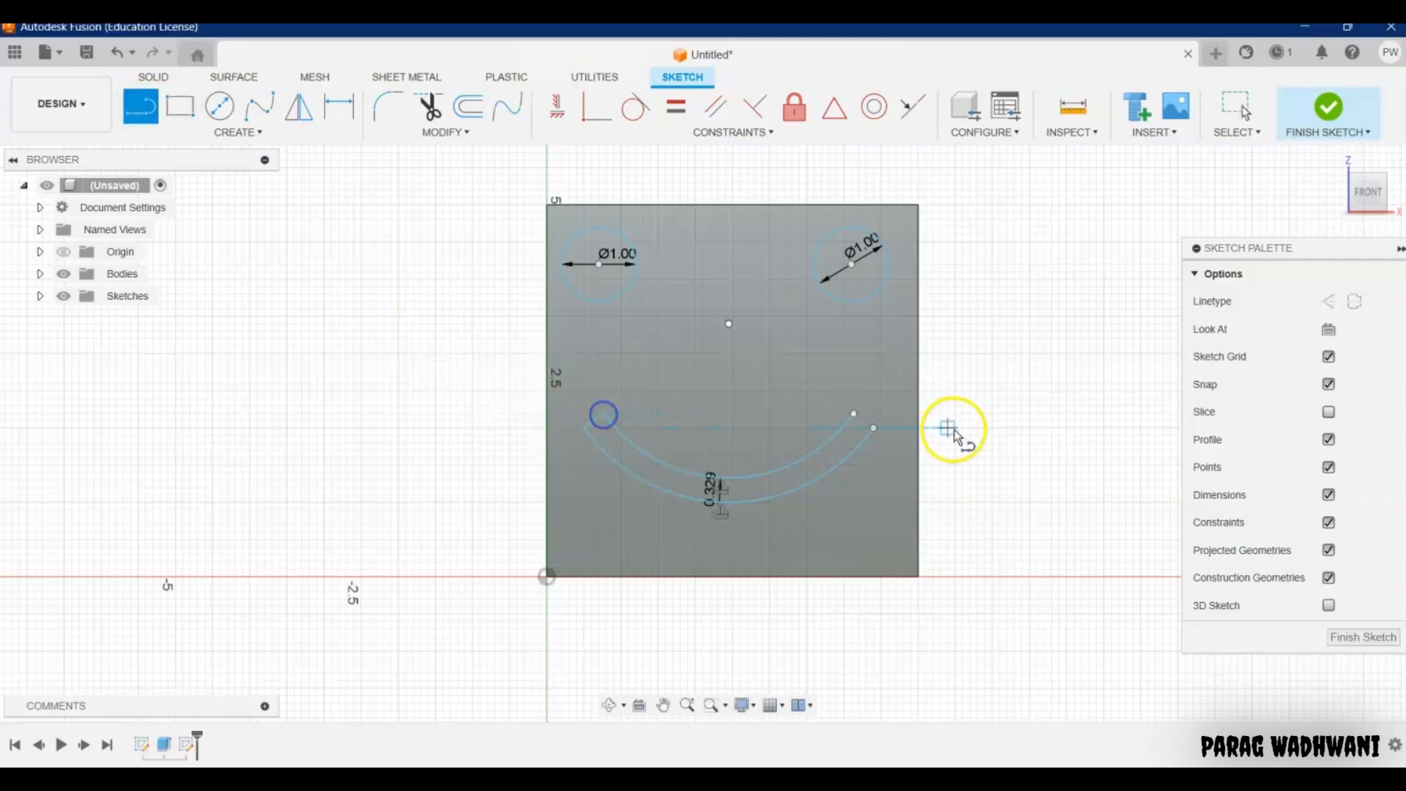
{"action": "left_click", "coordinate": [856, 414]}
{"action": "left_click", "coordinate": [873, 428]}
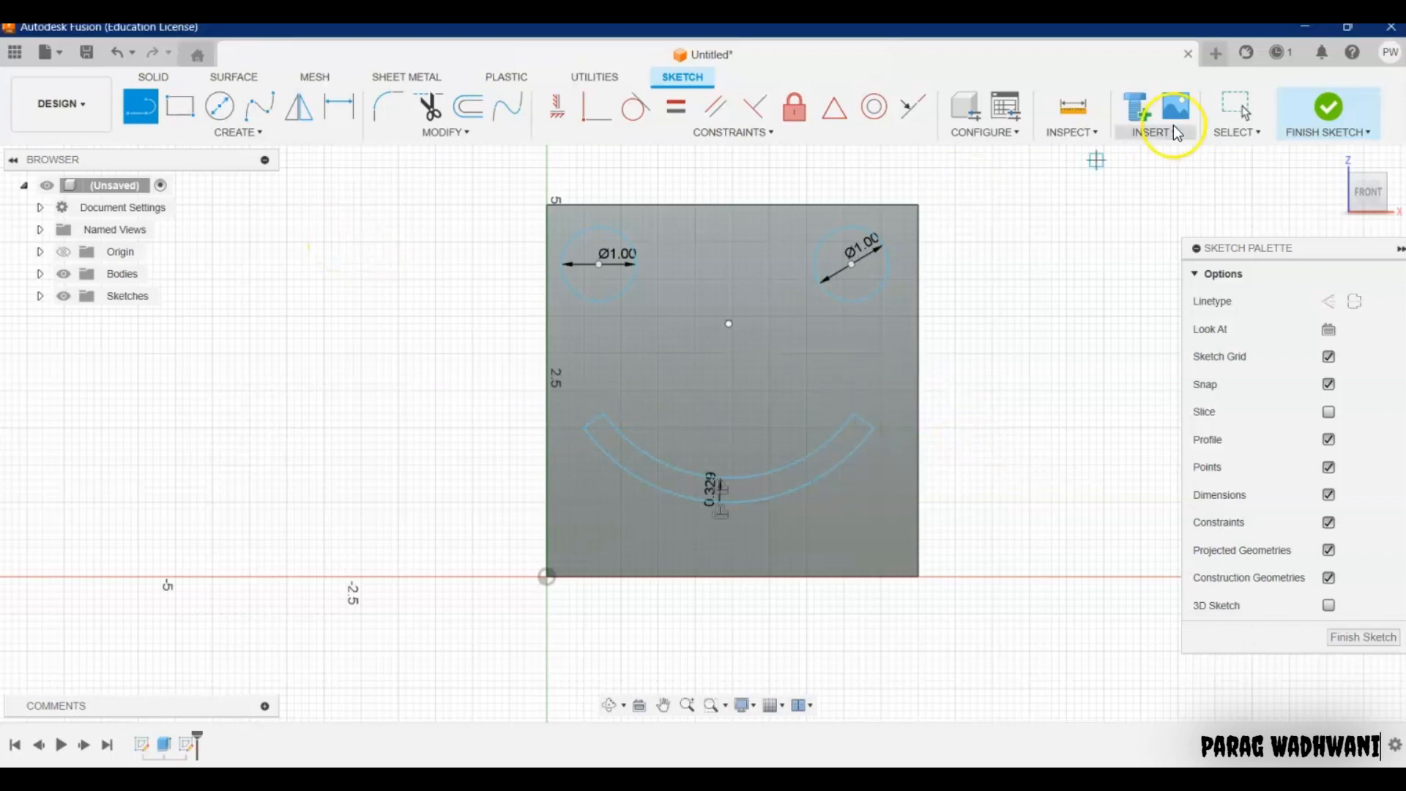
{"action": "left_click", "coordinate": [1327, 107]}
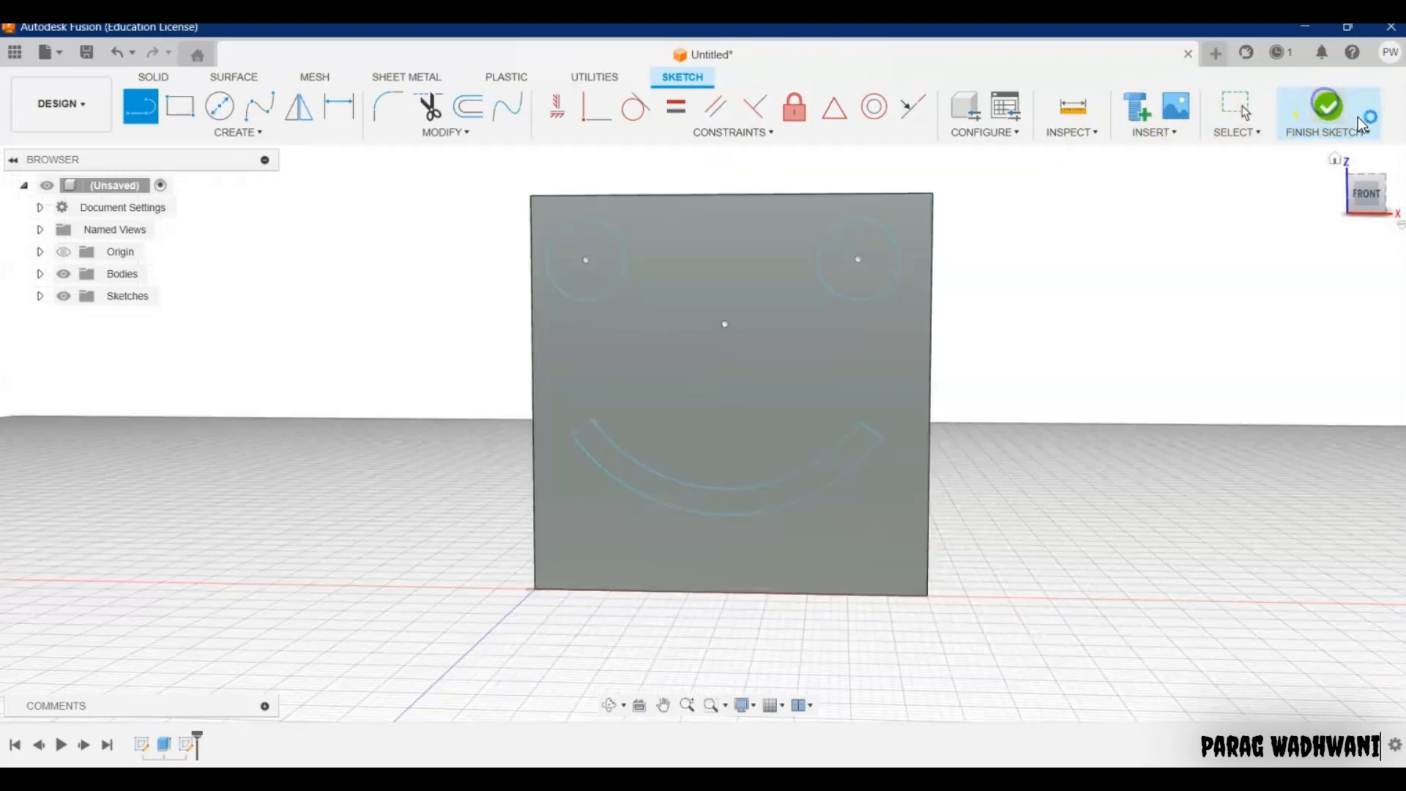
Extrude the two eye circles and the mouth profile as a cut through the full thickness of the block.
{"action": "left_click", "coordinate": [180, 106]}
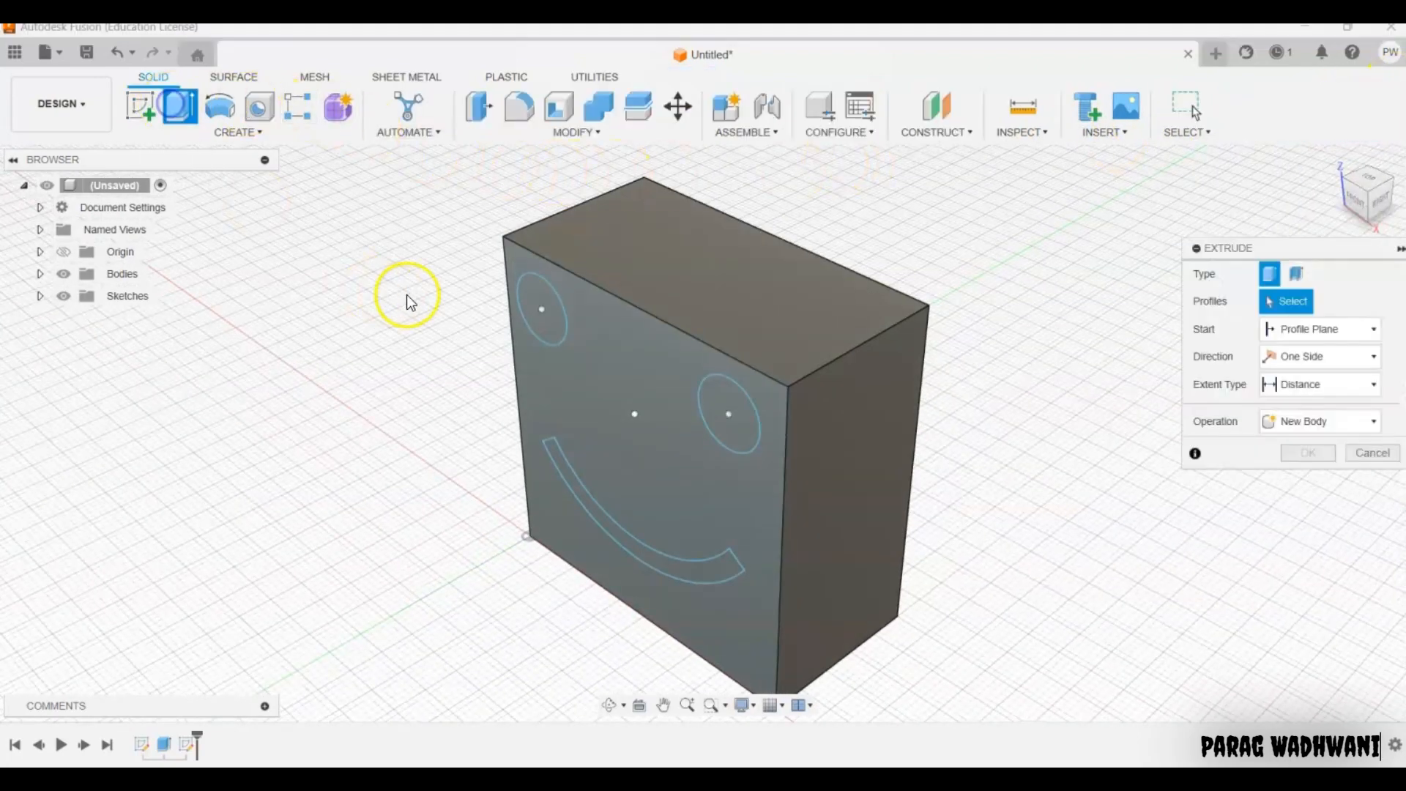
{"action": "left_click", "coordinate": [540, 308]}
{"action": "left_click", "coordinate": [718, 402]}
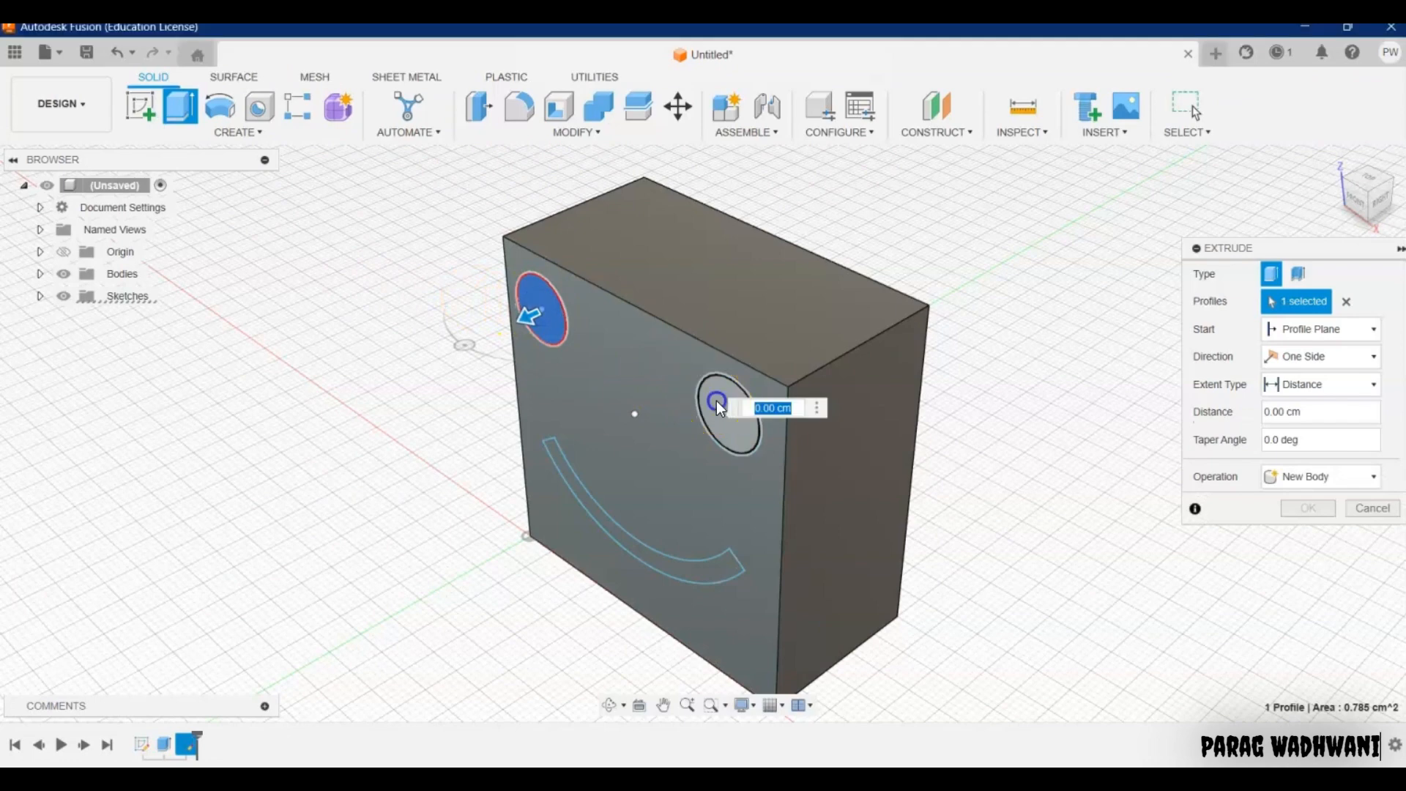
{"action": "left_click", "coordinate": [655, 558]}
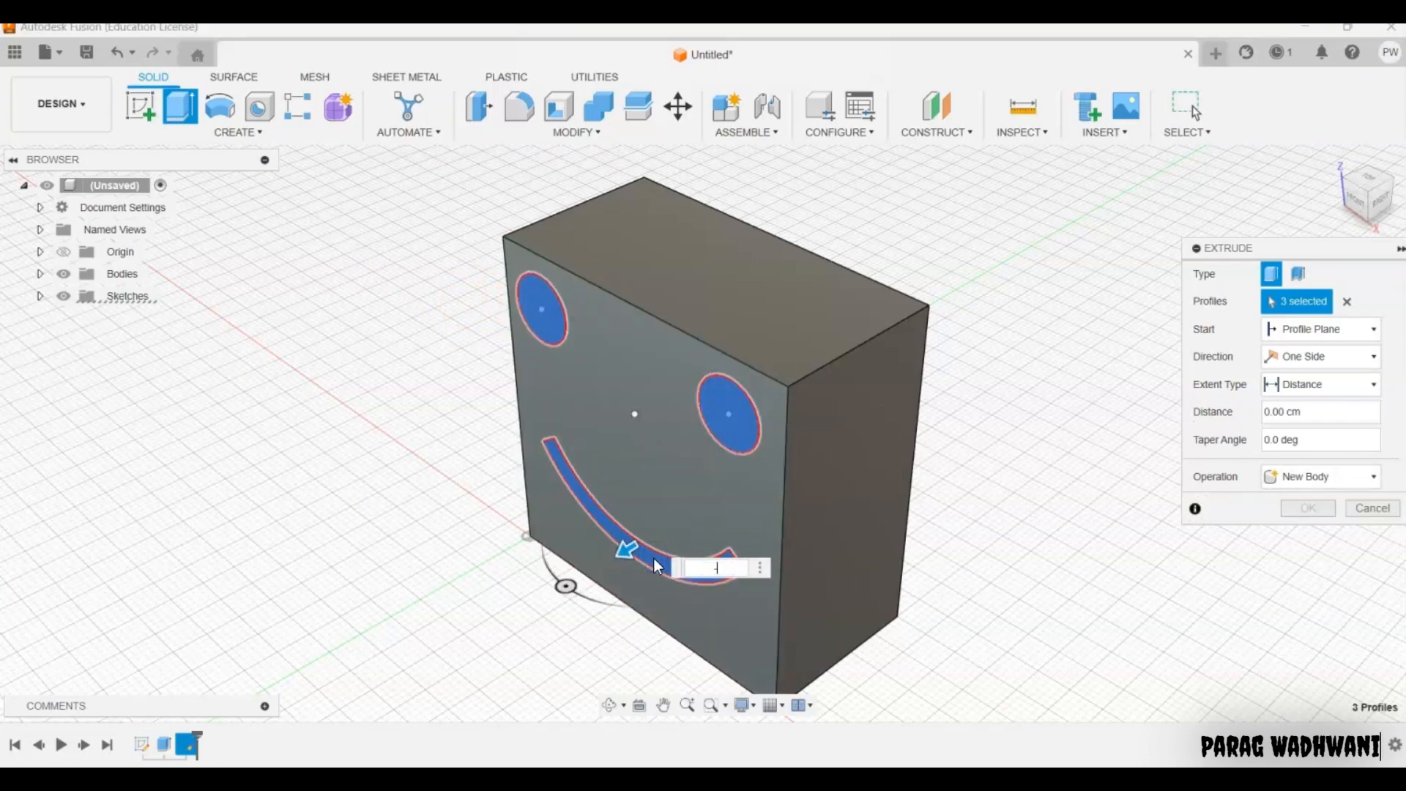
{"action": "type", "text": "-25"}
{"action": "key", "text": "Return"}
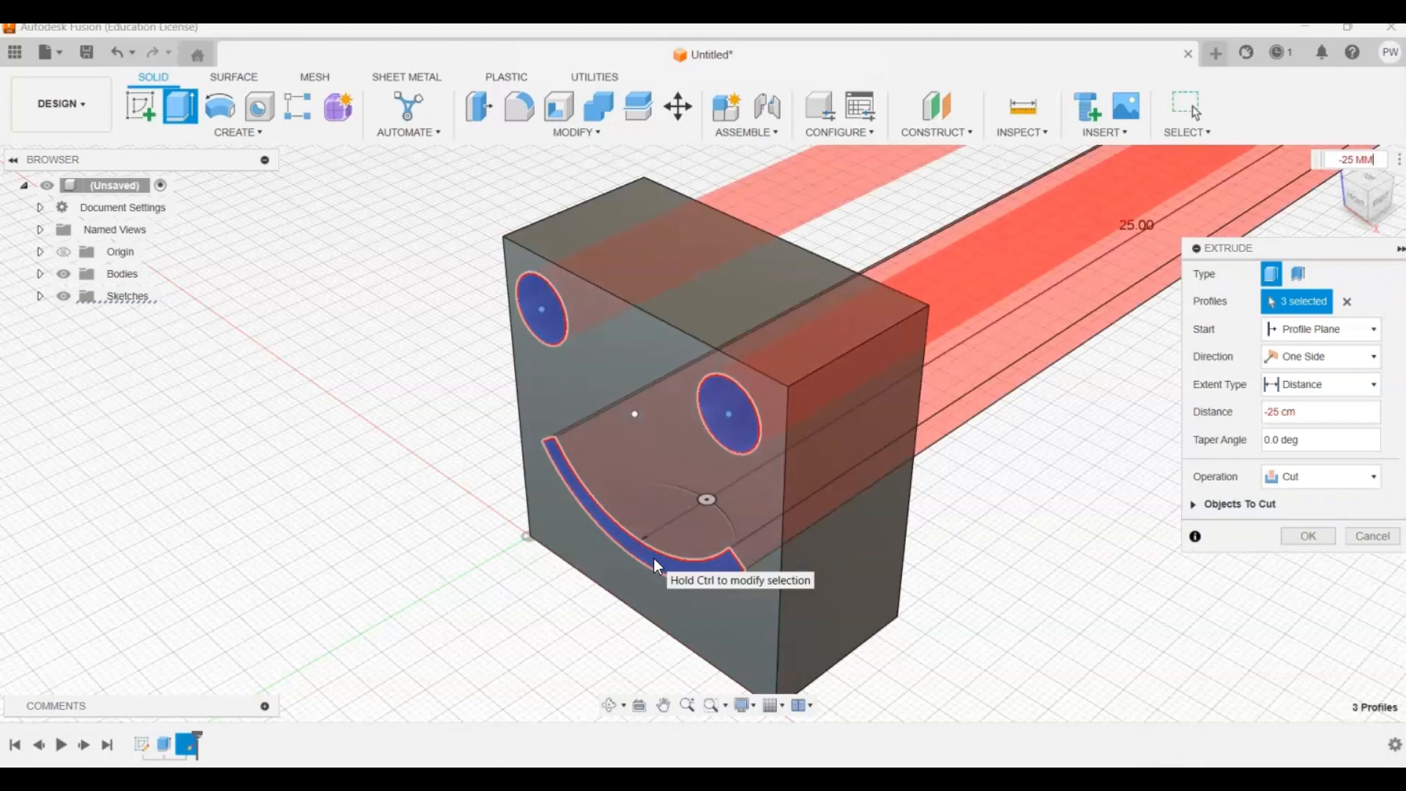
{"action": "key", "text": "BackSpace"}
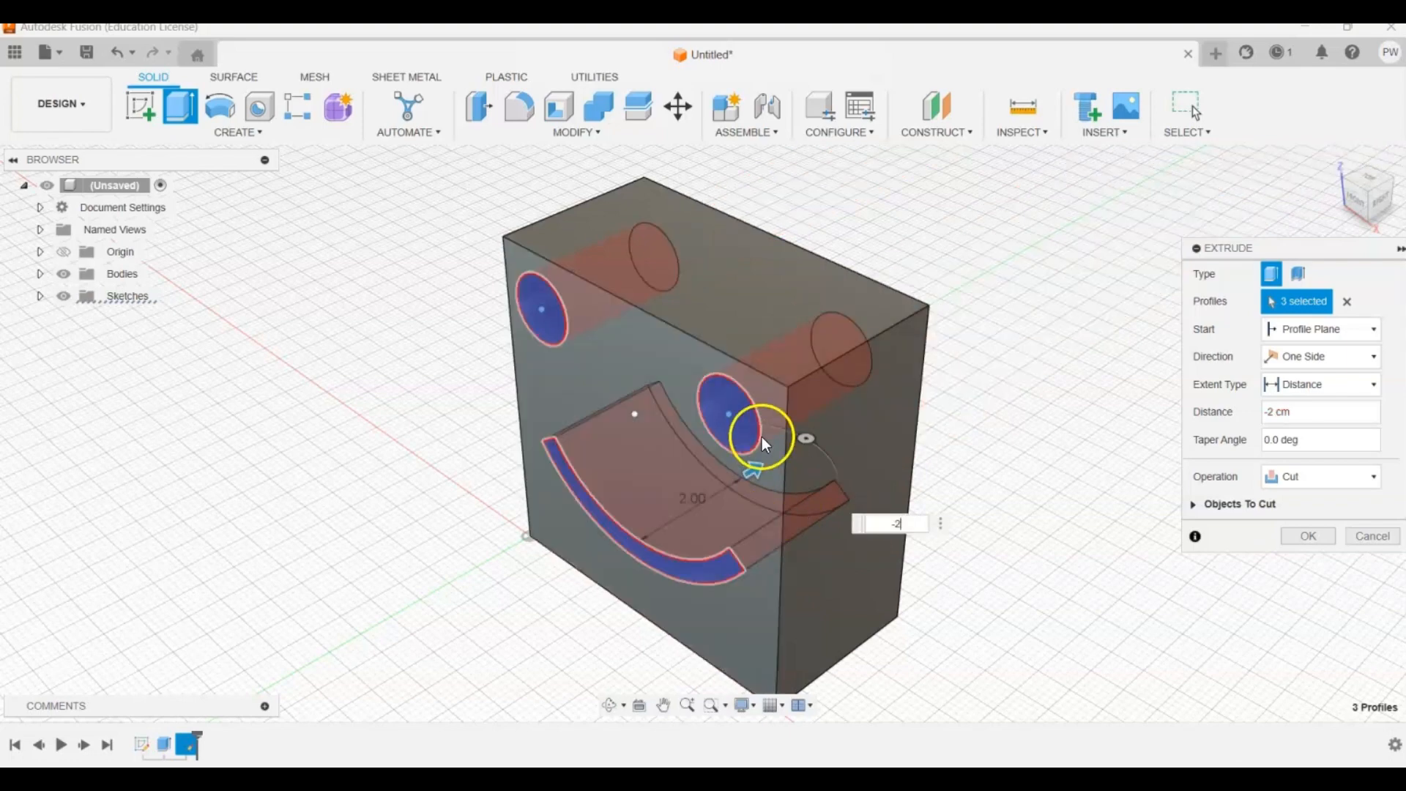
{"action": "left_click_drag", "start_coordinate": [752, 468], "coordinate": [952, 412]}
{"action": "key", "text": "Return"}
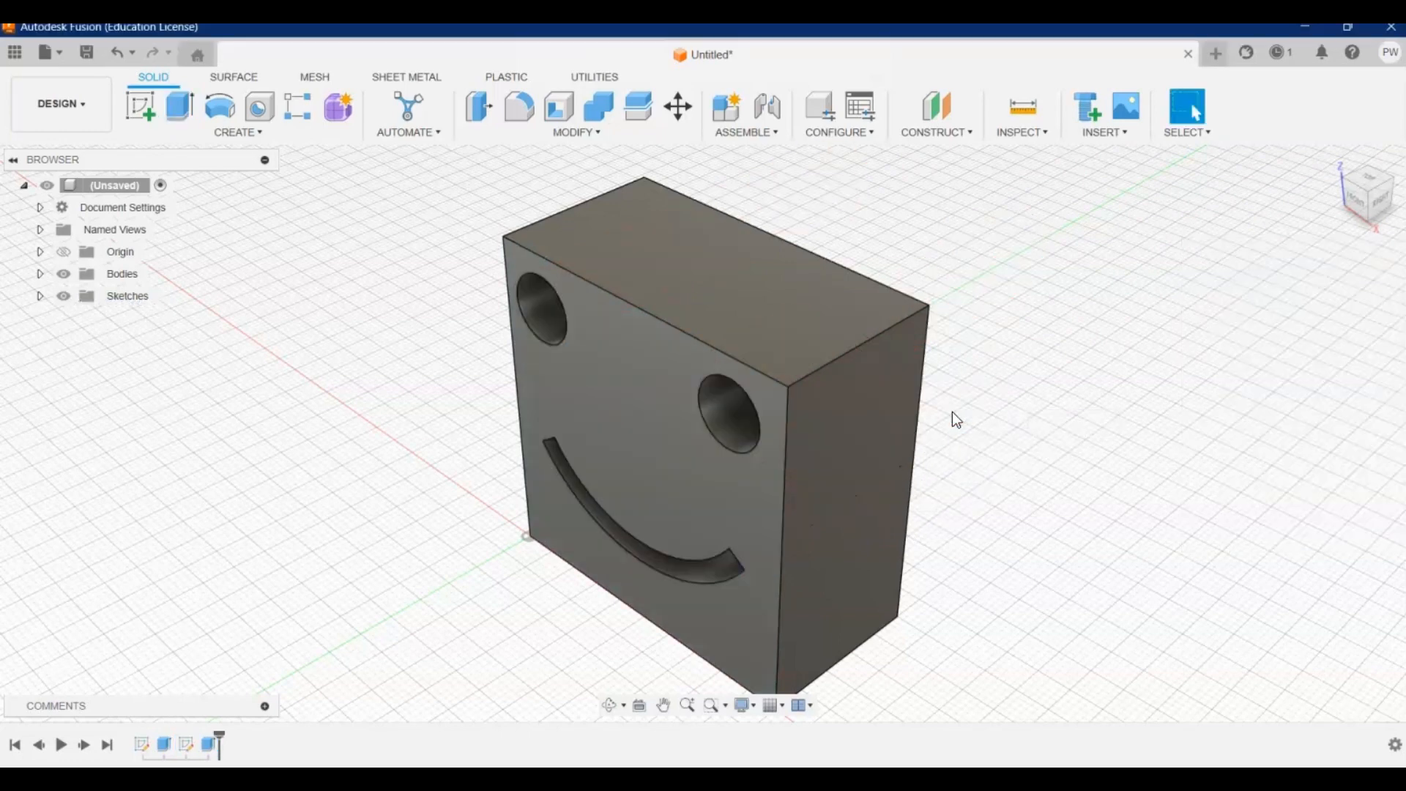
Examine the cut eyes and mouth from the front, and return to the home view.
{"action": "left_click", "coordinate": [1332, 158]}
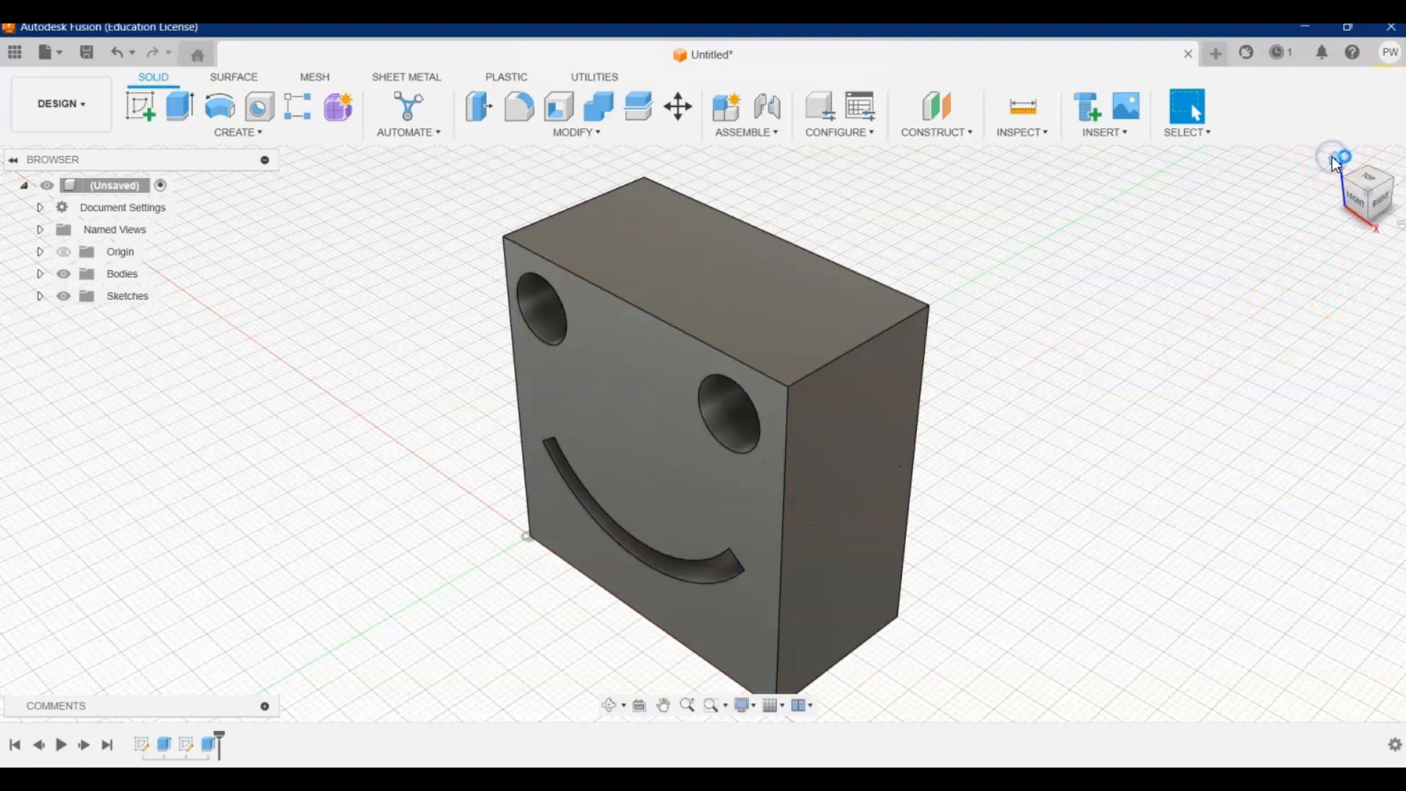
{"action": "left_click", "coordinate": [667, 709]}
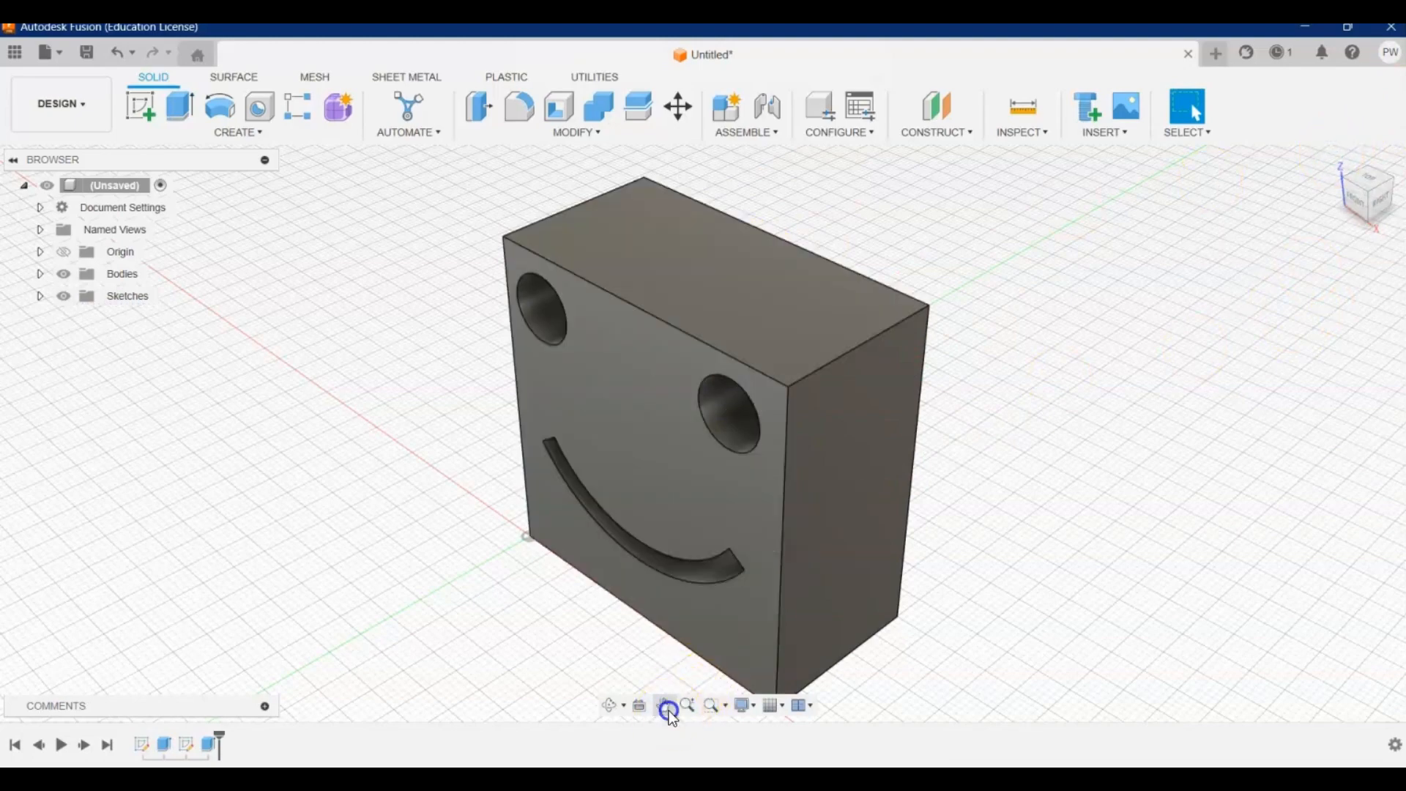
{"action": "left_click_drag", "start_coordinate": [649, 640], "coordinate": [822, 584]}
{"action": "left_click_drag", "start_coordinate": [627, 508], "coordinate": [594, 528]}
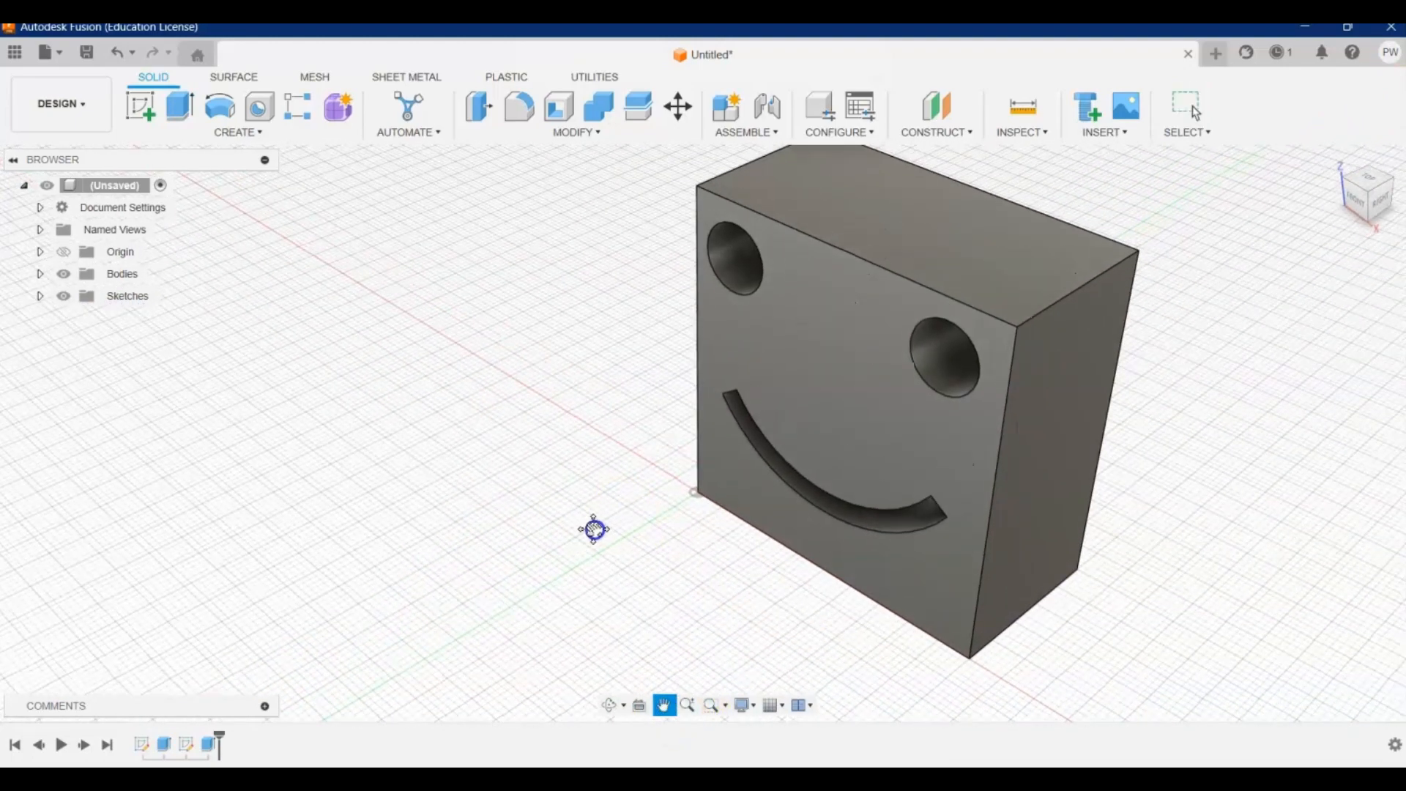
{"action": "left_click", "coordinate": [1352, 204]}
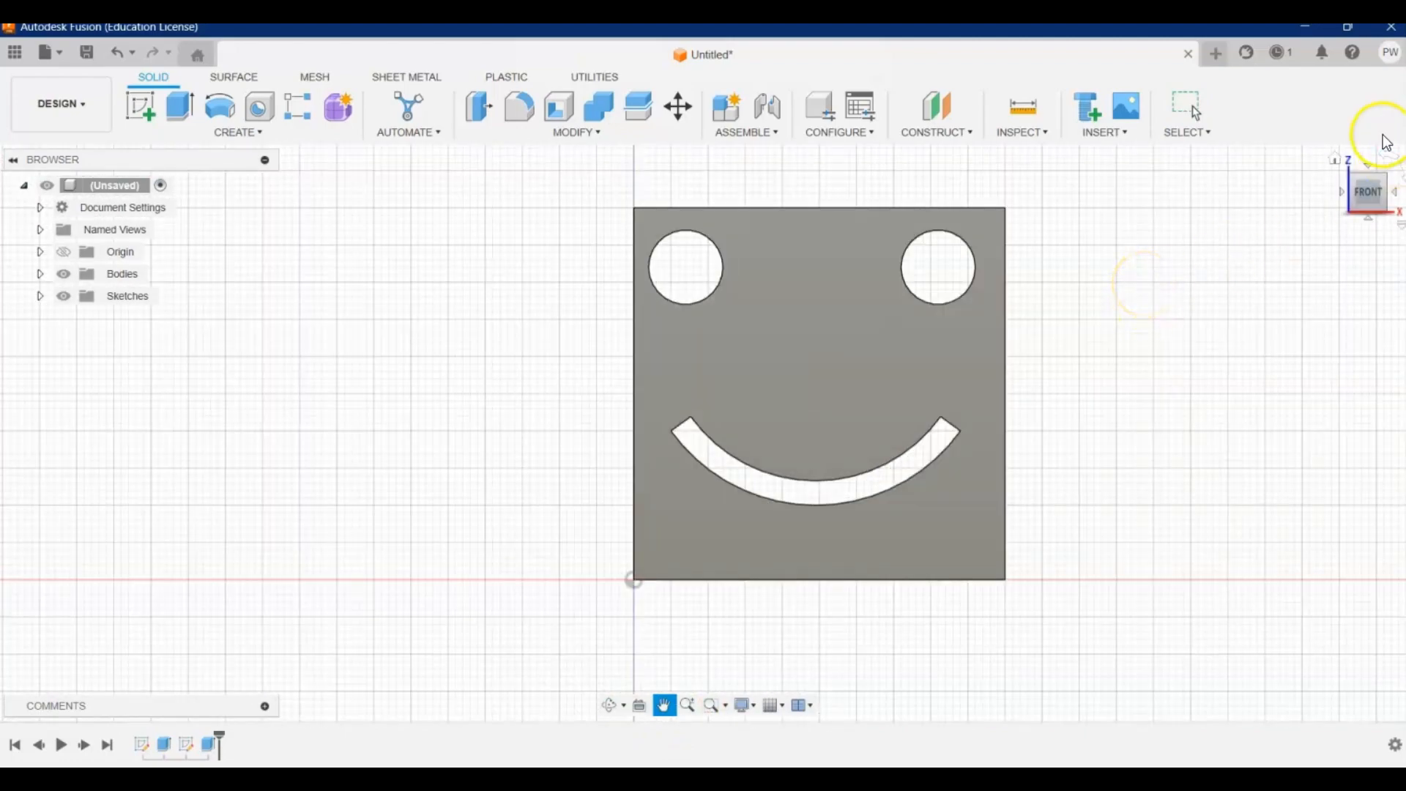
{"action": "left_click", "coordinate": [1336, 159]}
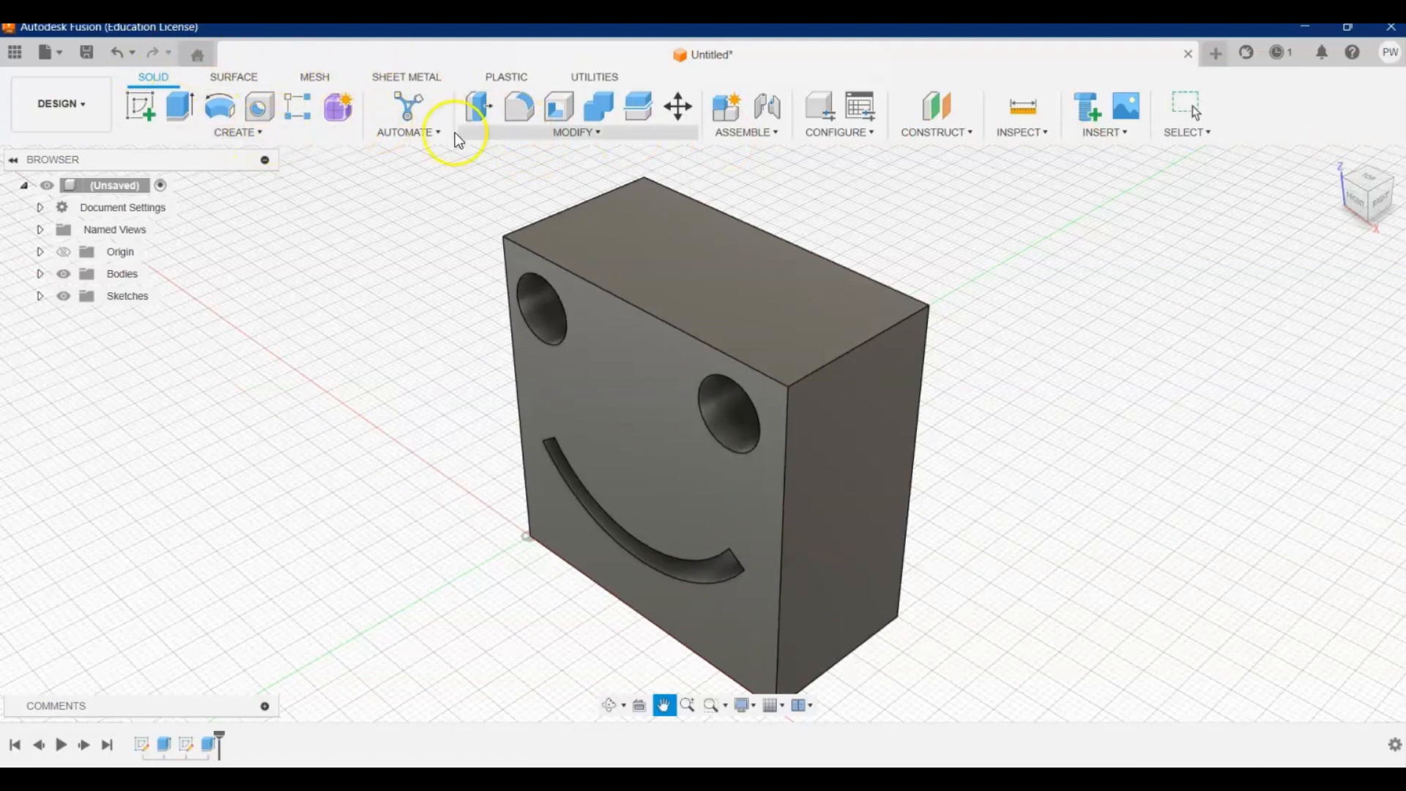
Fillet the block's four front-to-back corner edges with a 1 cm radius and a tangency weight of 2.00.
{"action": "left_click", "coordinate": [519, 108]}
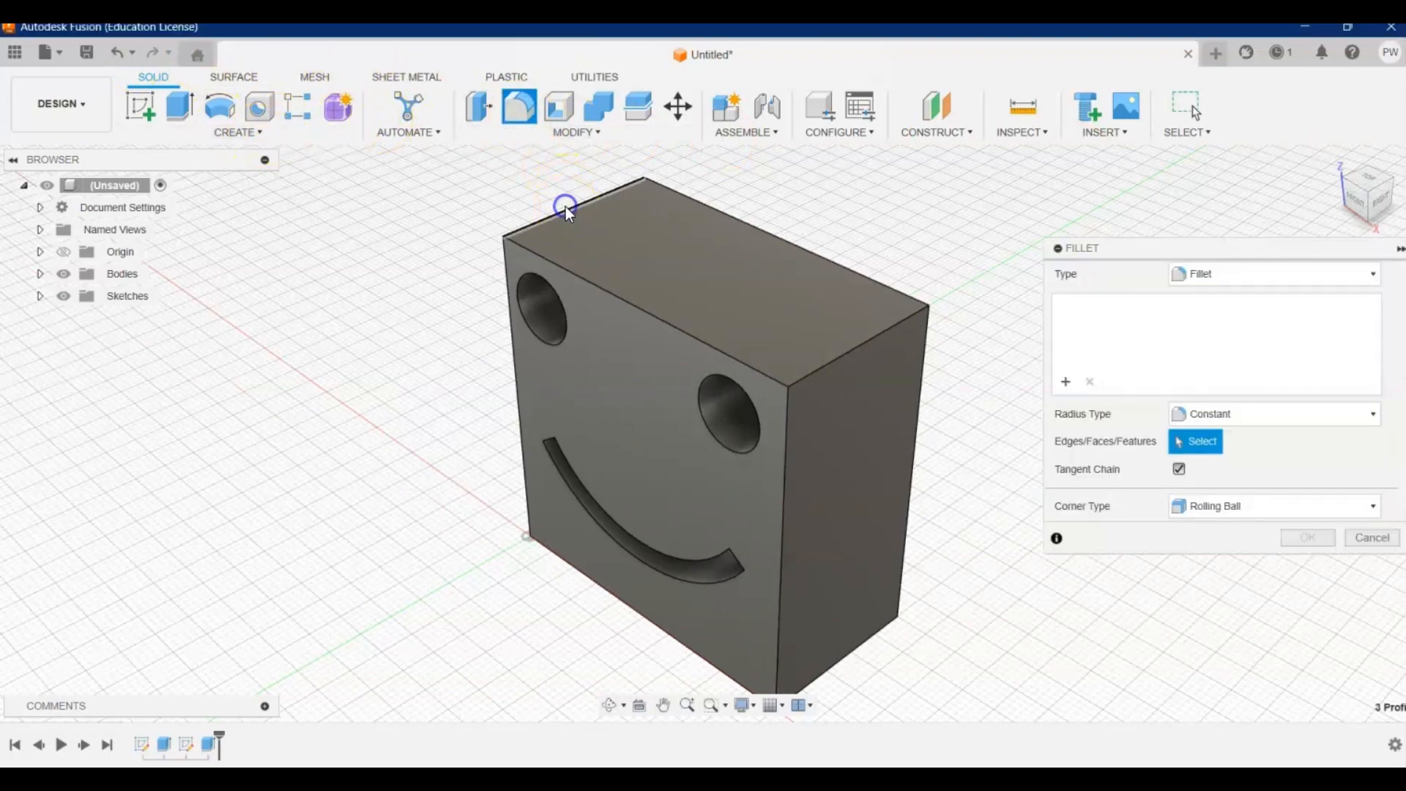
{"action": "left_click", "coordinate": [565, 207]}
{"action": "left_click", "coordinate": [832, 365]}
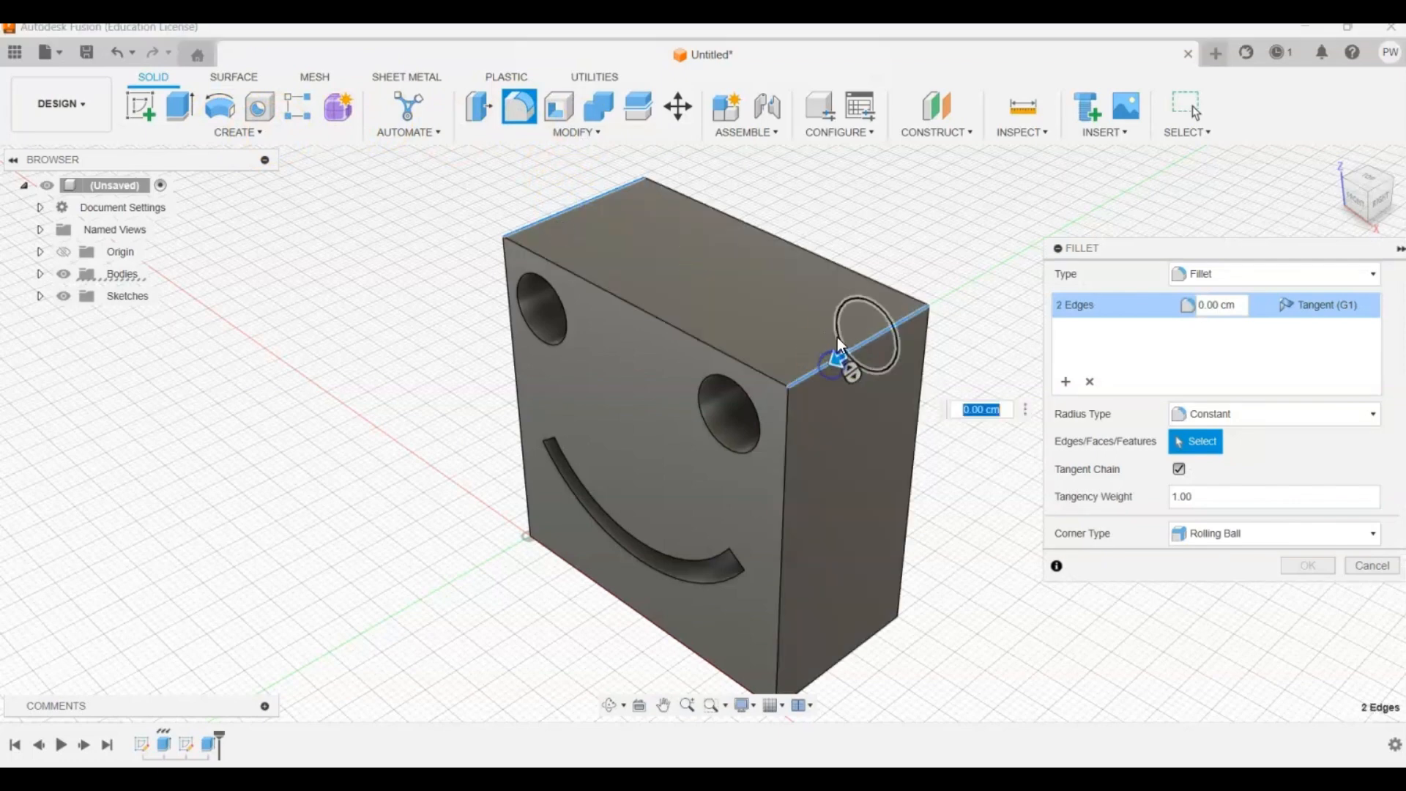
{"action": "left_click", "coordinate": [837, 666]}
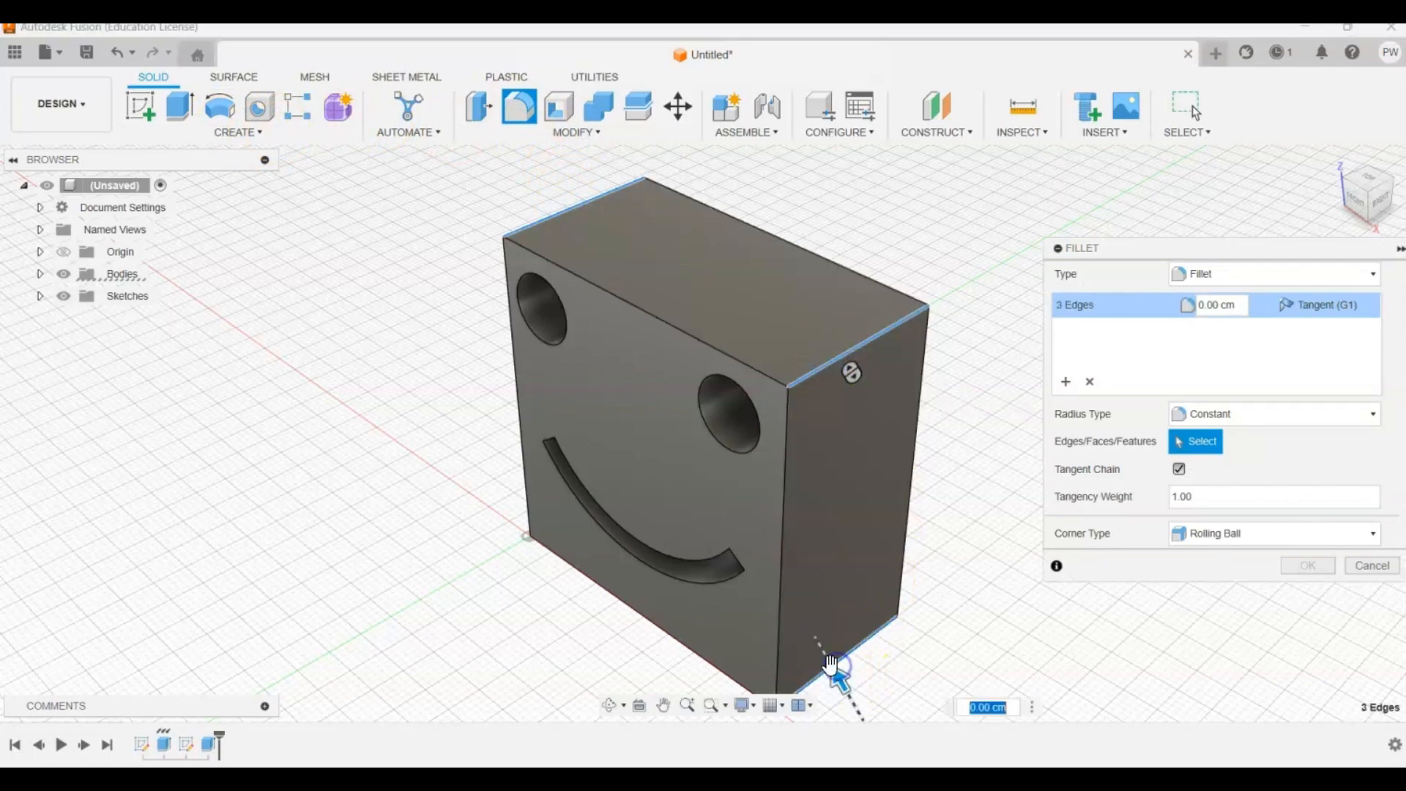
{"action": "left_click", "coordinate": [536, 529]}
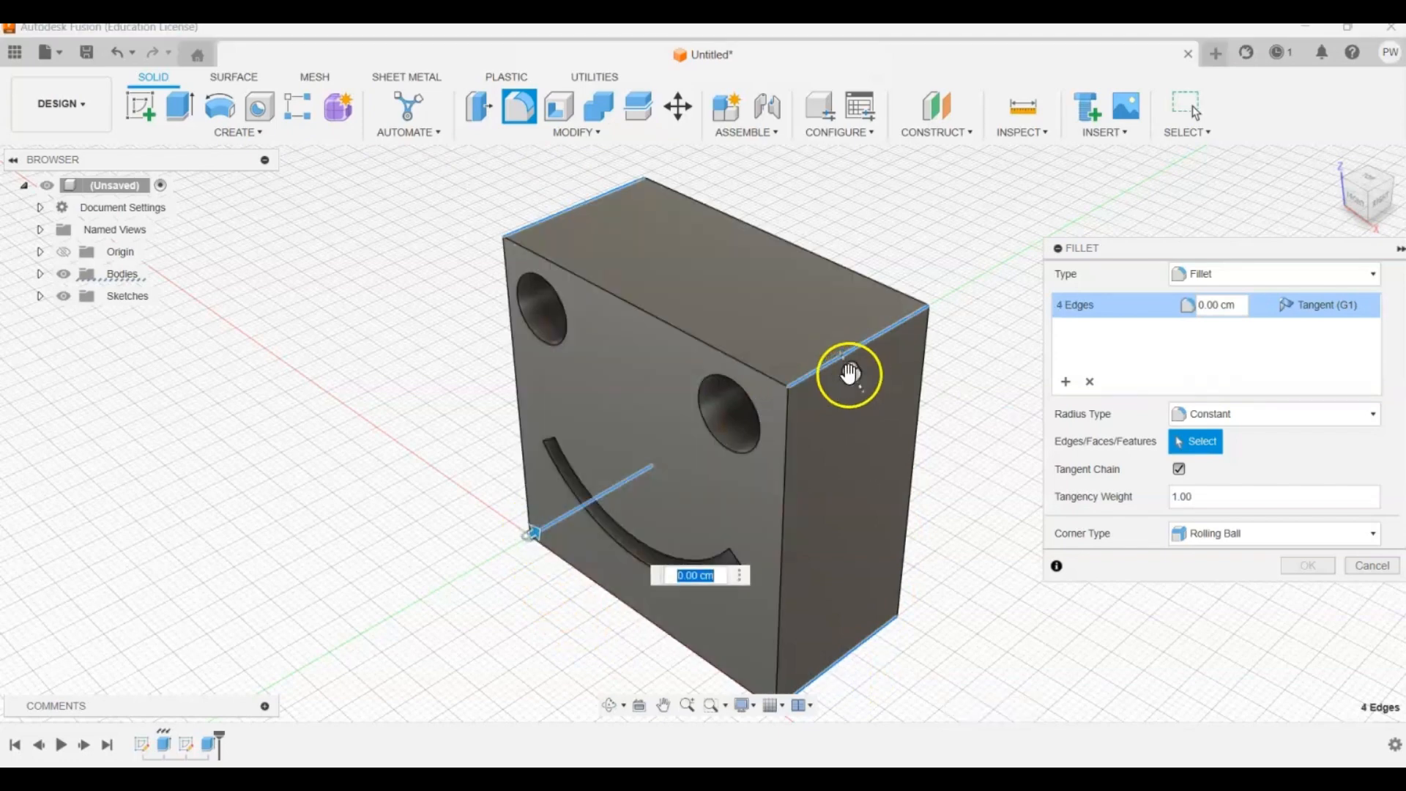
{"action": "left_click", "coordinate": [850, 374]}
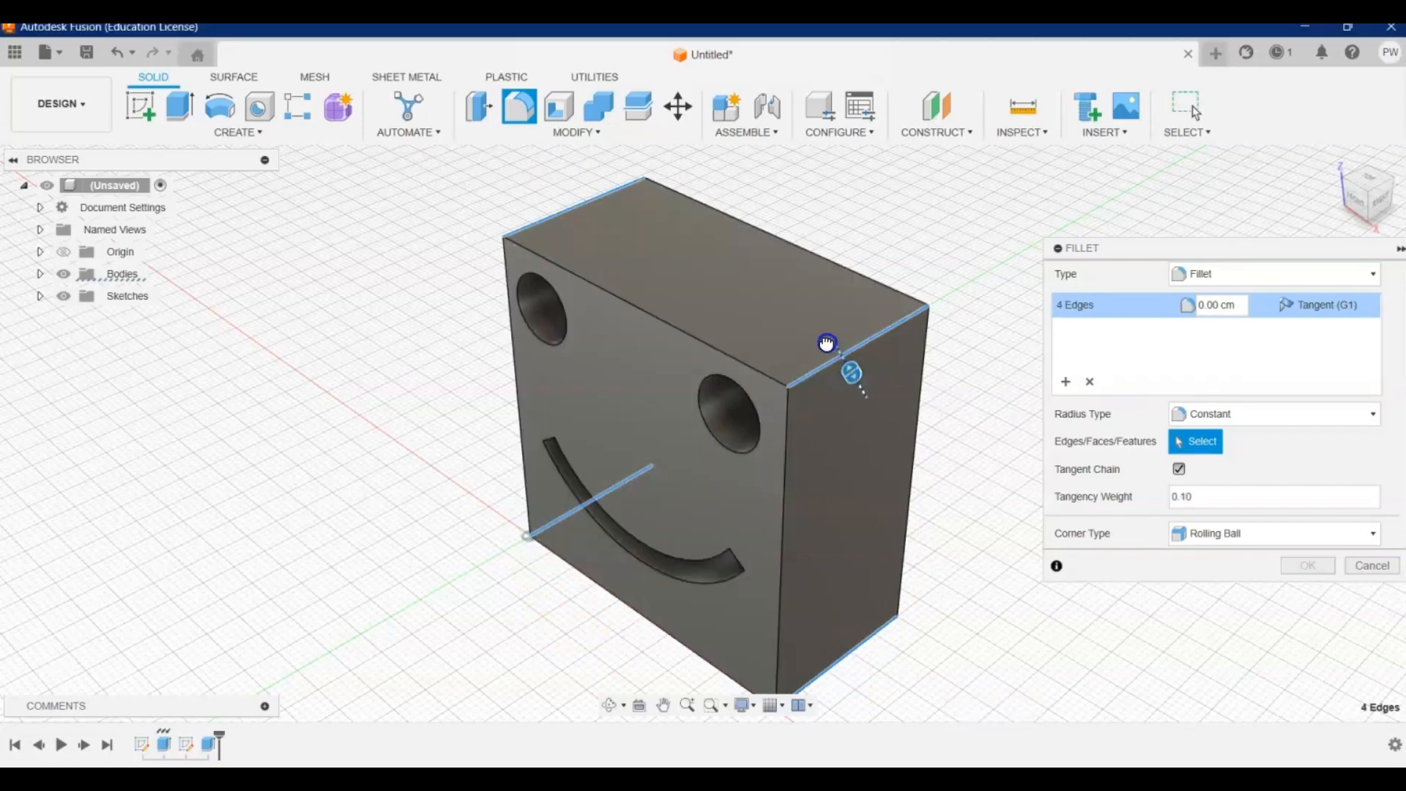
{"action": "left_click_drag", "start_coordinate": [826, 344], "coordinate": [874, 398]}
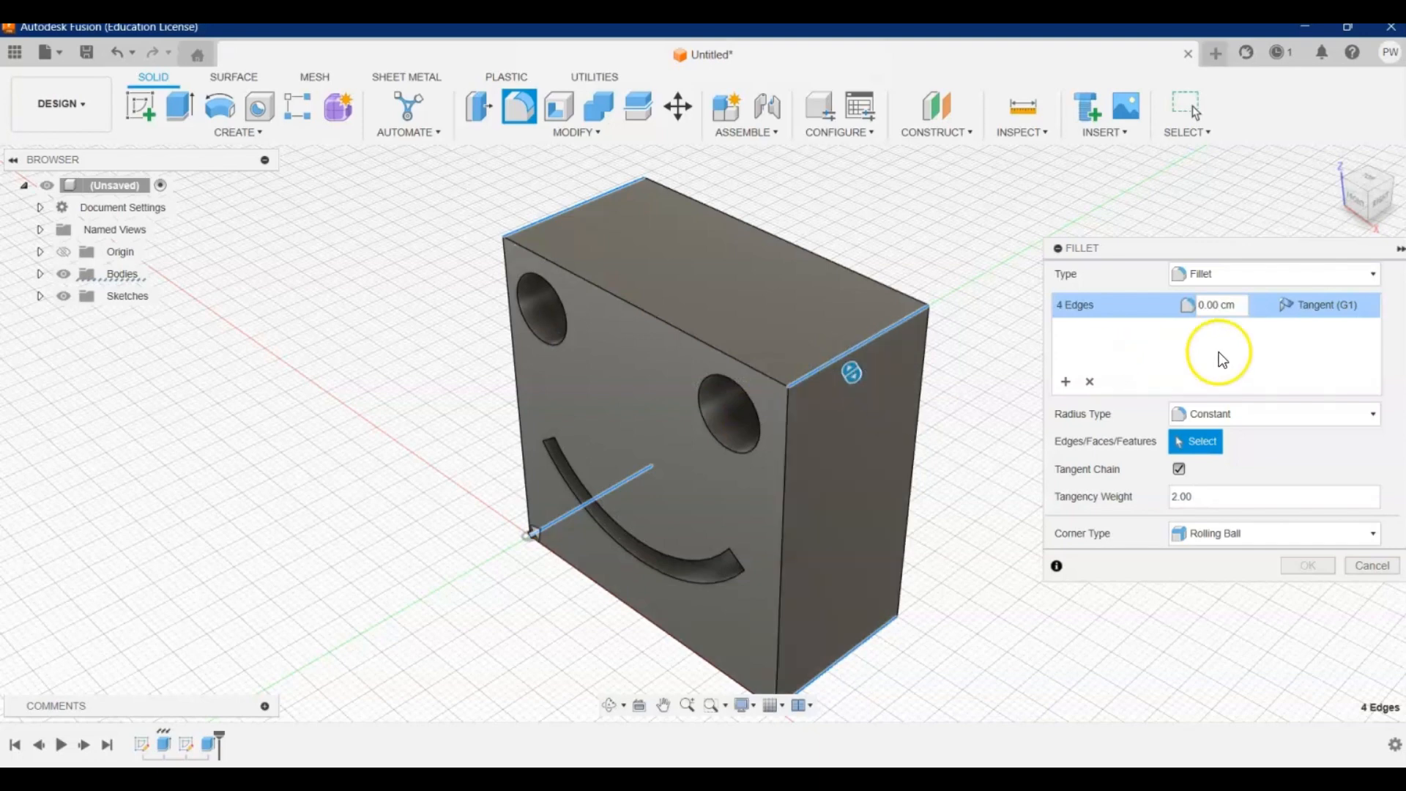
{"action": "double_click", "coordinate": [1223, 306]}
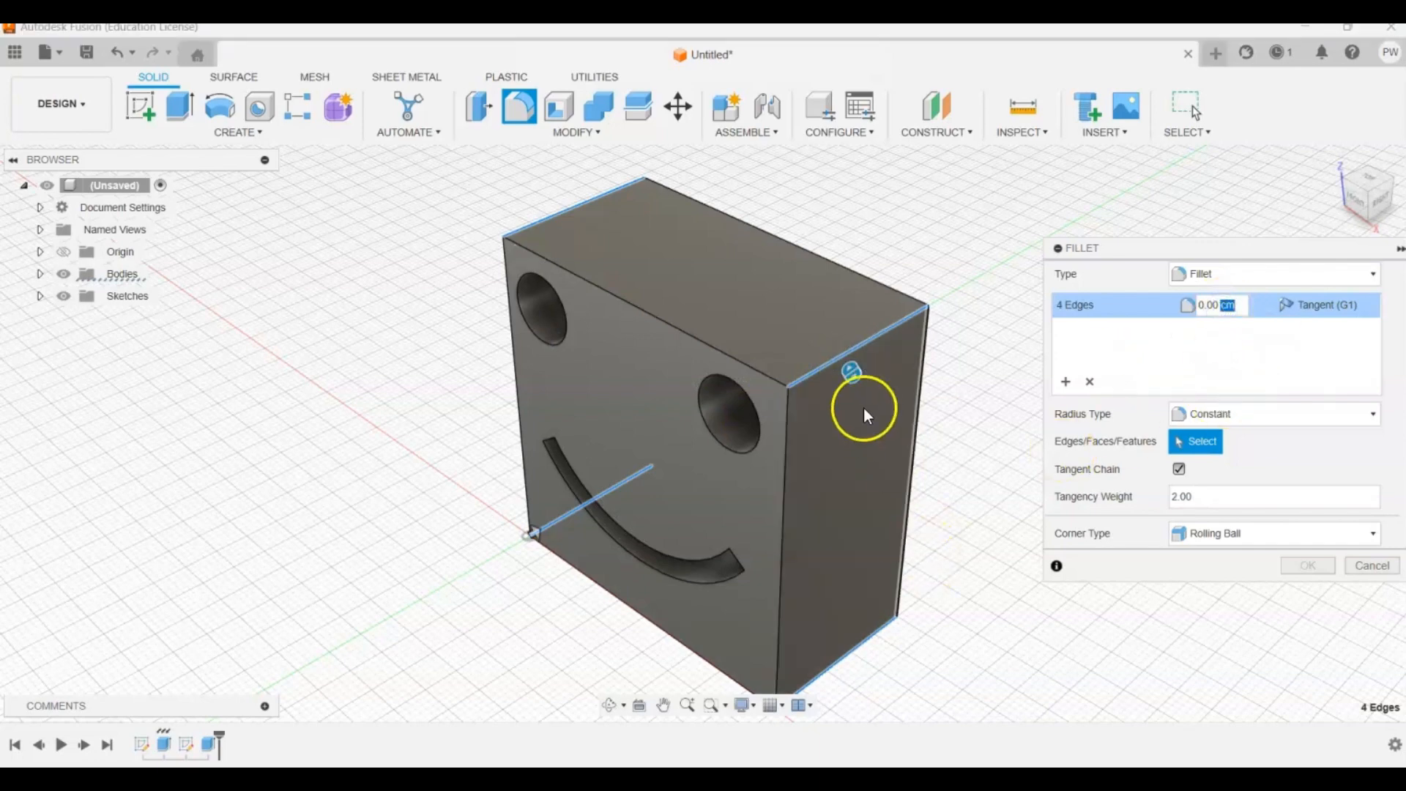
{"action": "left_click_drag", "start_coordinate": [852, 374], "coordinate": [879, 399]}
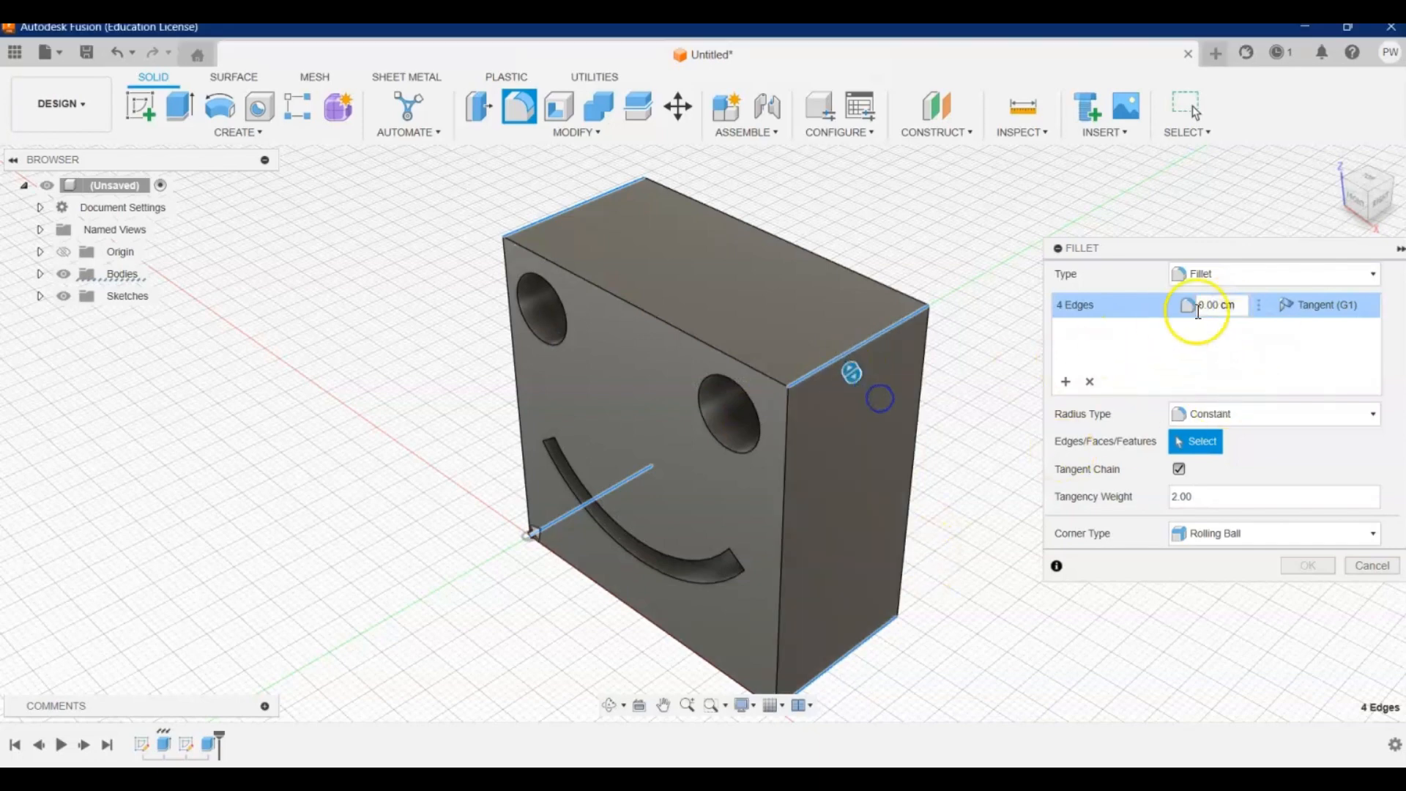
{"action": "left_click", "coordinate": [1214, 307]}
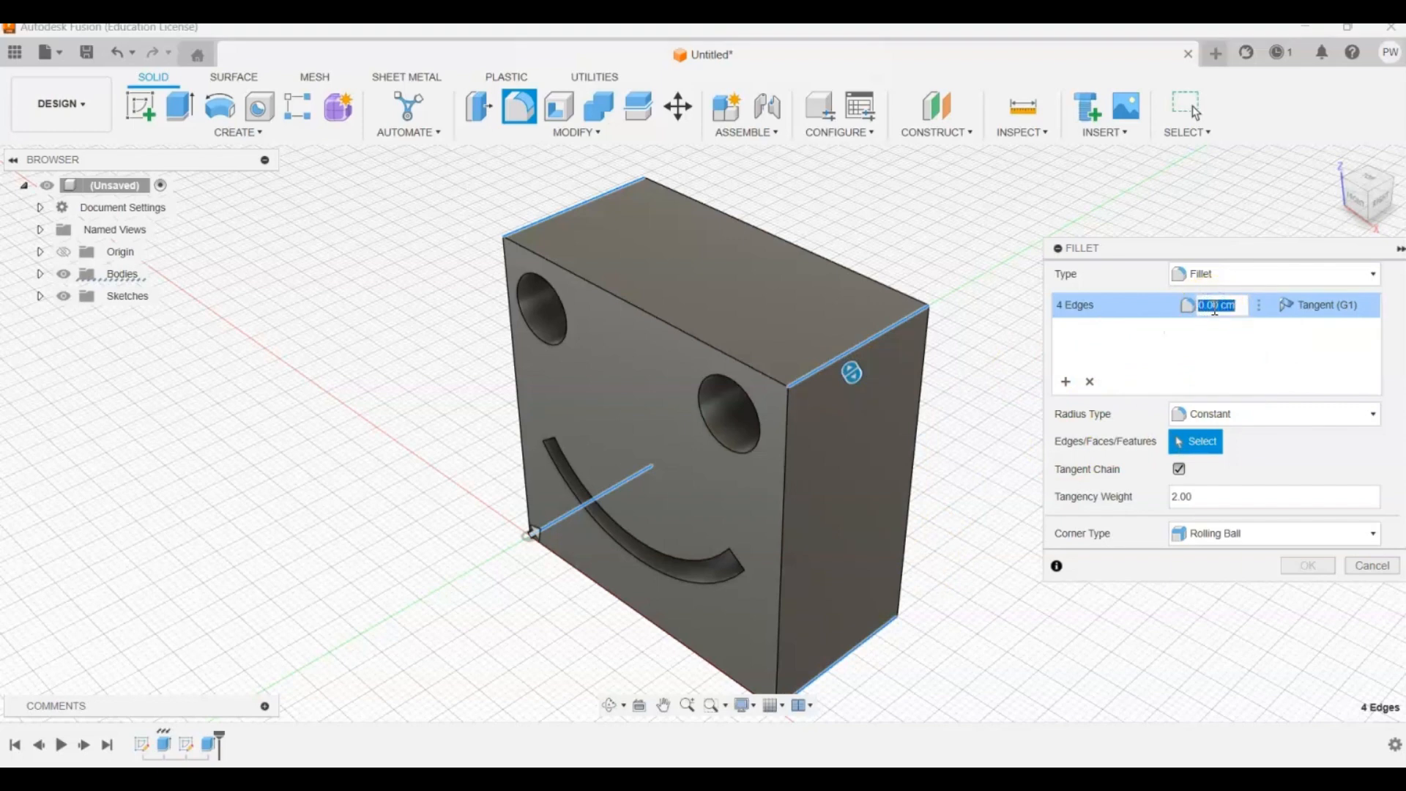
{"action": "type", "text": "1"}
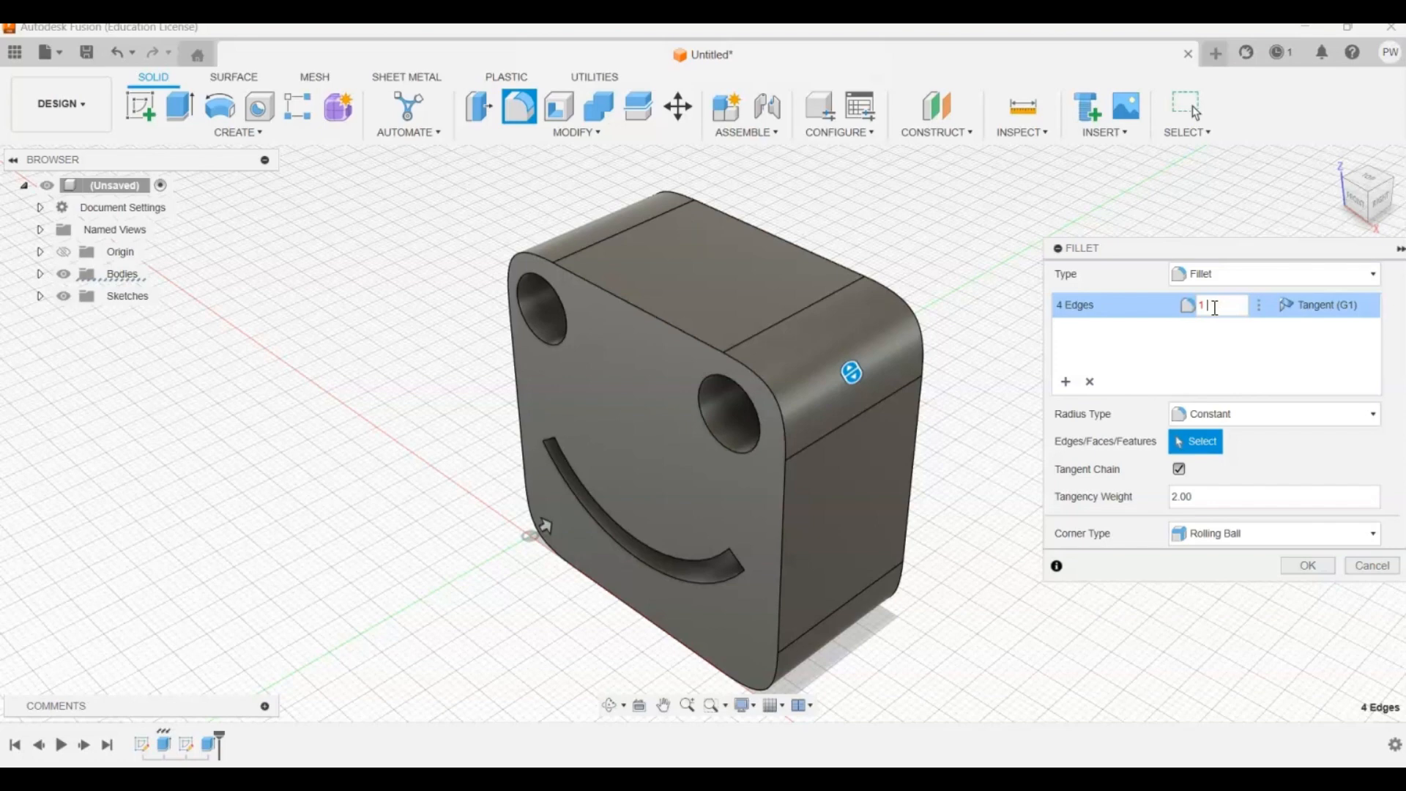
{"action": "left_click", "coordinate": [1308, 565]}
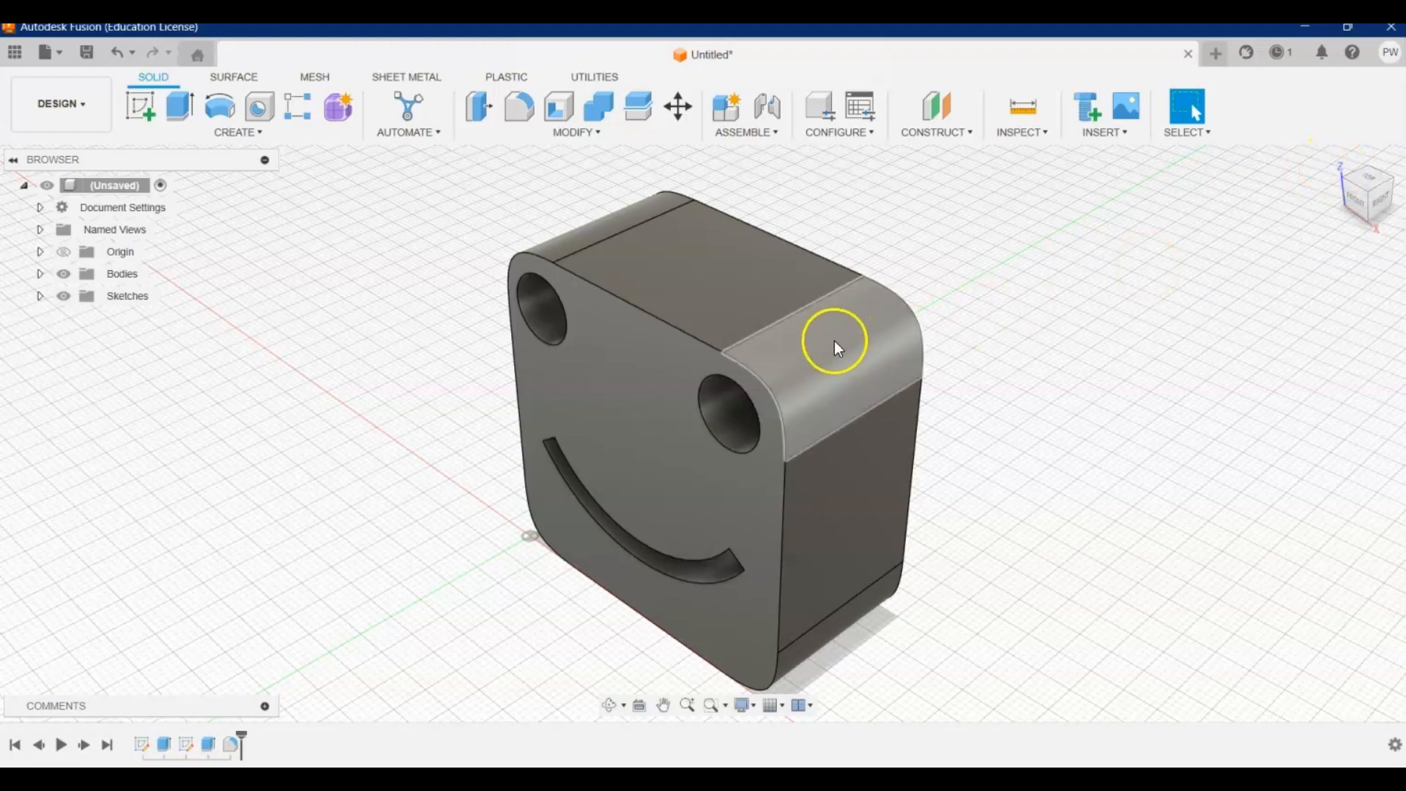
Orbit around the filleted block to inspect its back and sides, and return to the home view.
{"action": "left_click", "coordinate": [607, 707]}
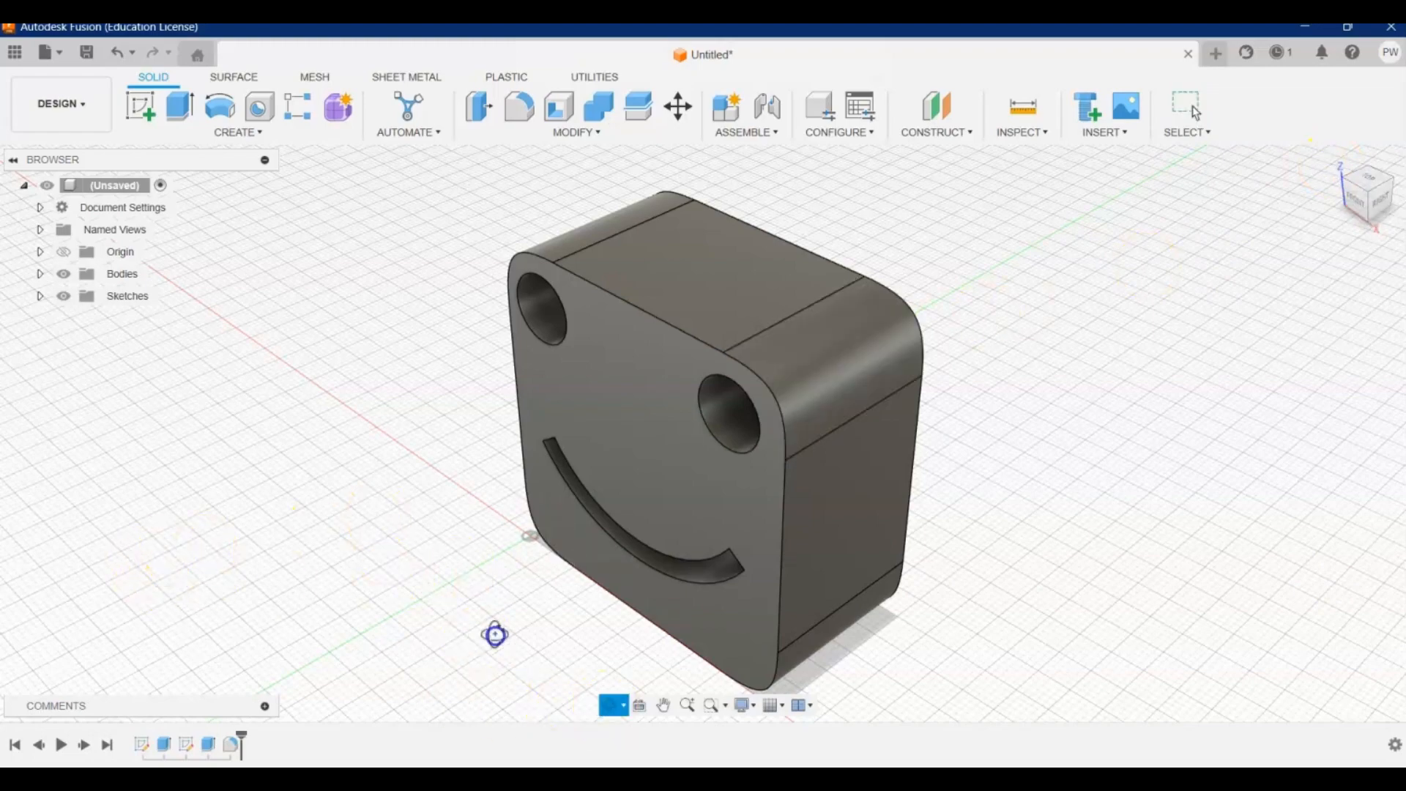
{"action": "left_click_drag", "start_coordinate": [493, 635], "coordinate": [37, 669]}
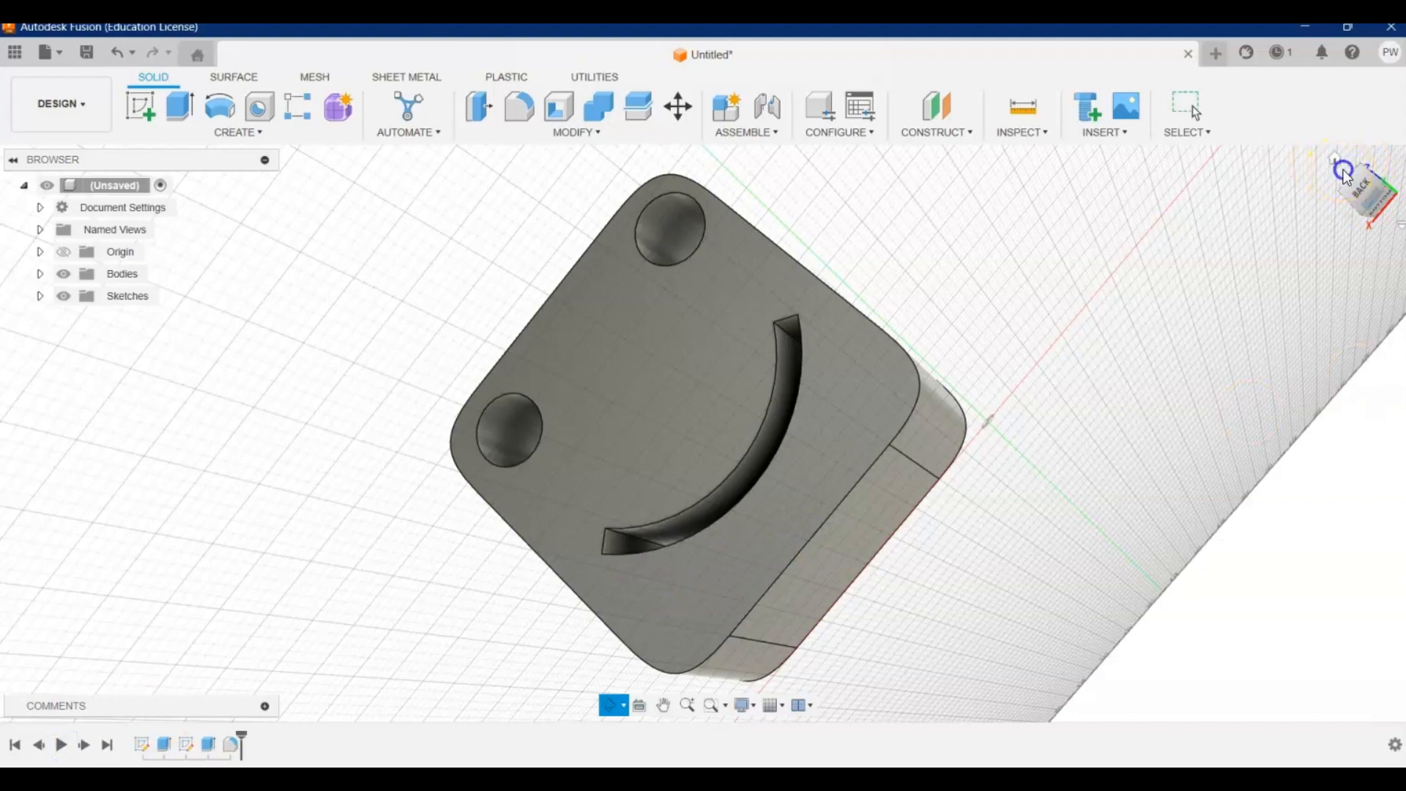
{"action": "key", "text": "Escape"}
{"action": "left_click", "coordinate": [1341, 164]}
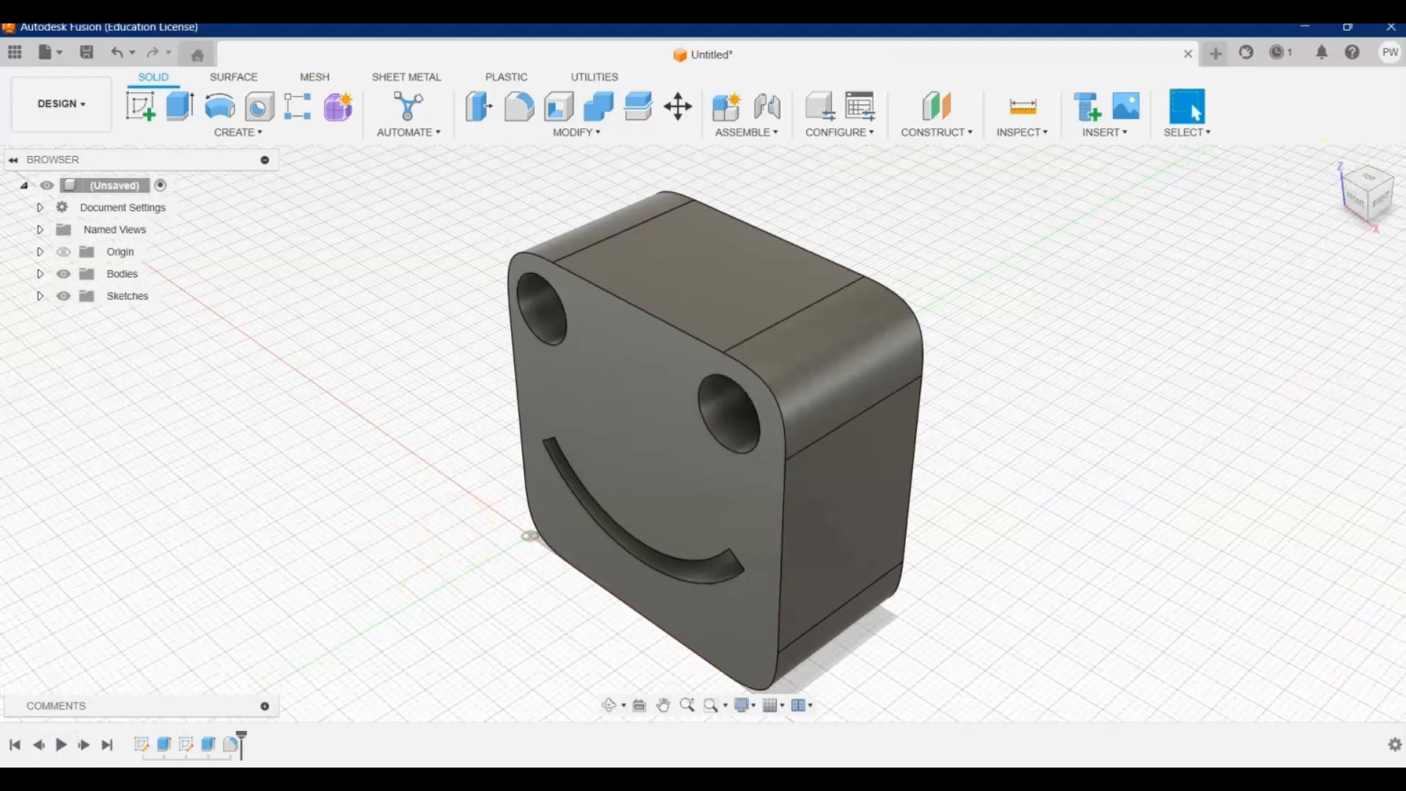
Play back the design's feature history in the home view and again in the front view.
{"action": "left_click", "coordinate": [58, 745]}
{"action": "left_click", "coordinate": [1357, 210]}
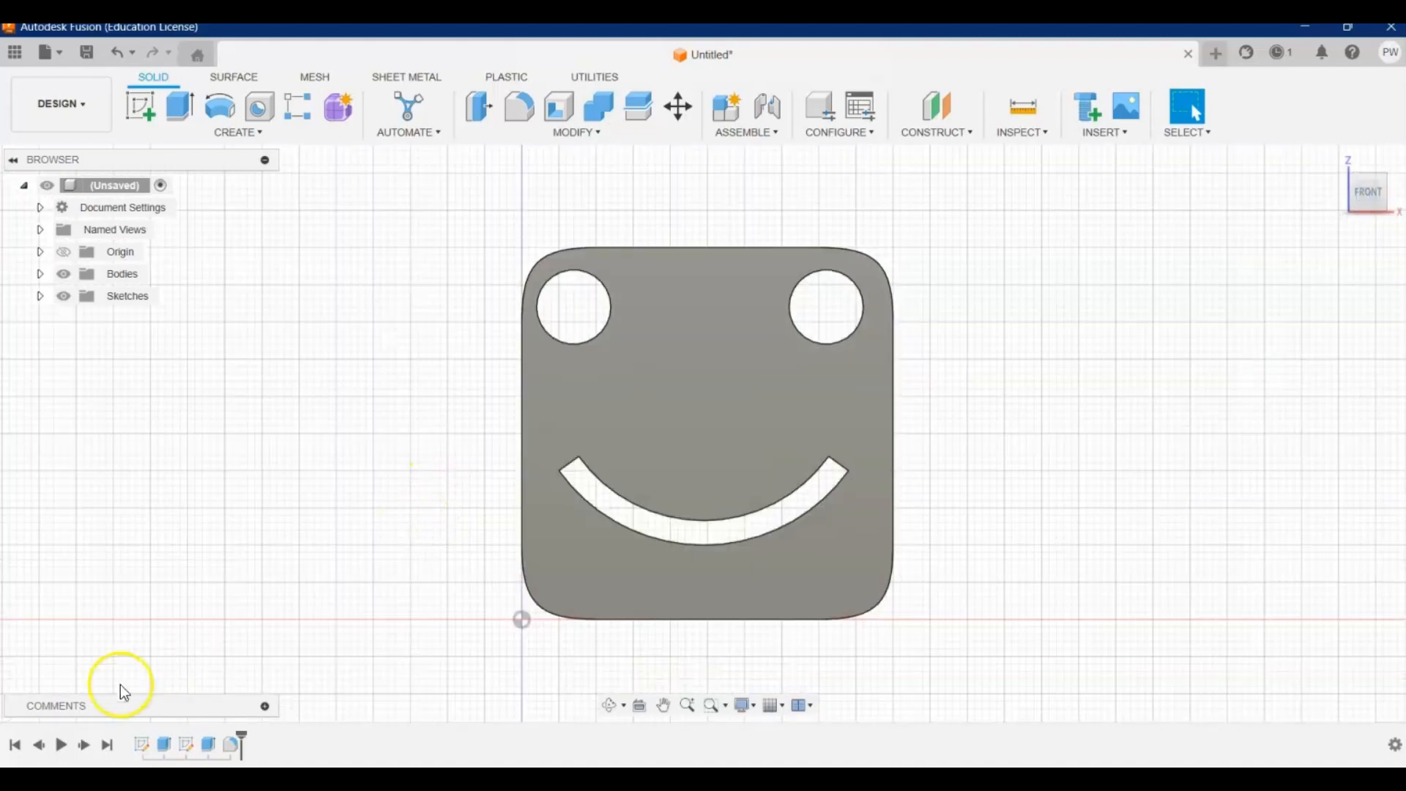
{"action": "left_click", "coordinate": [62, 746]}
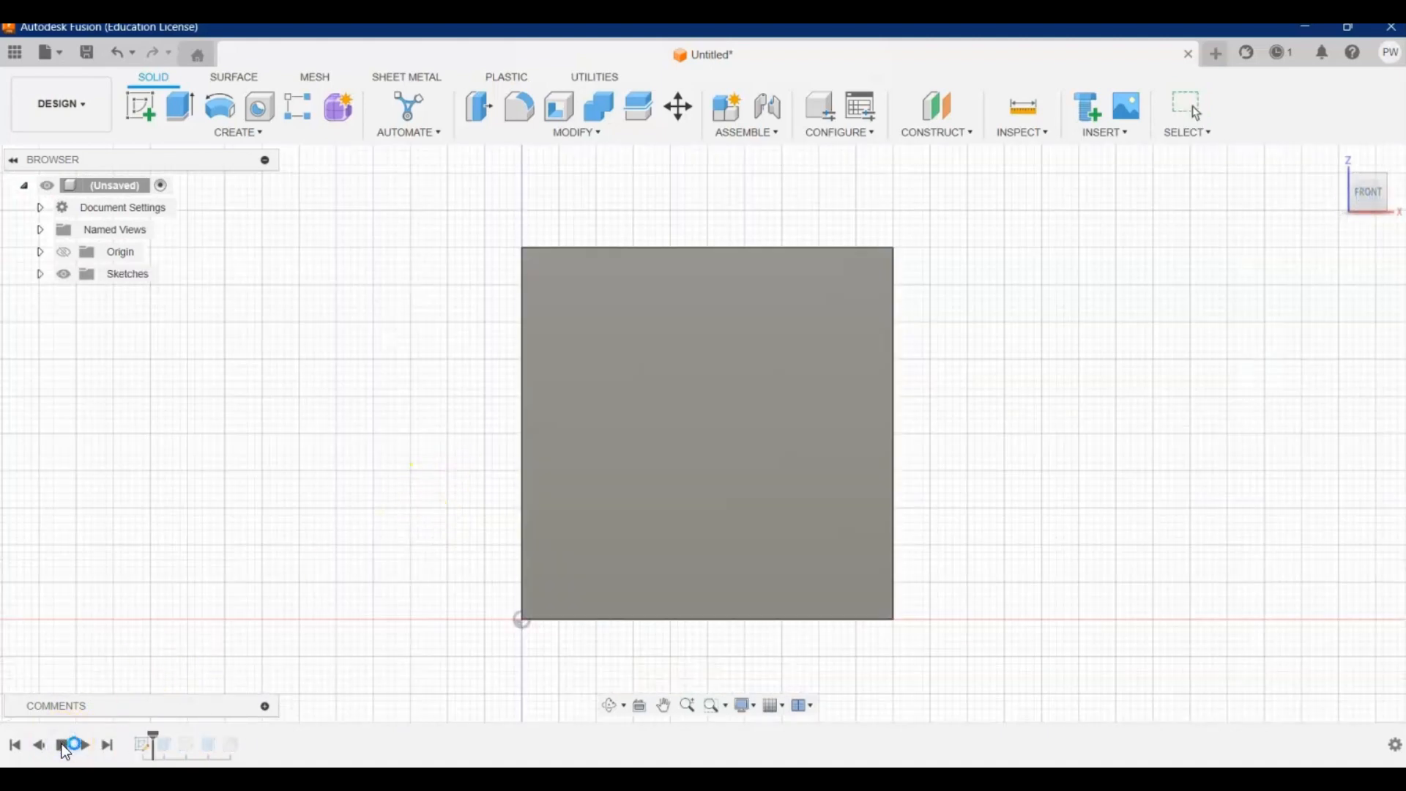